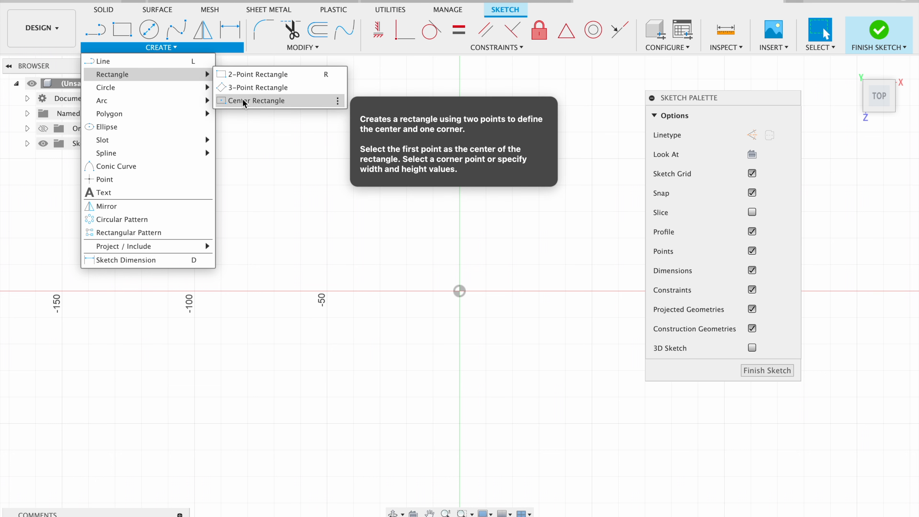
Sketch a center rectangle on the origin, 60 mm high and 15 mm wide
left_click(242, 100)
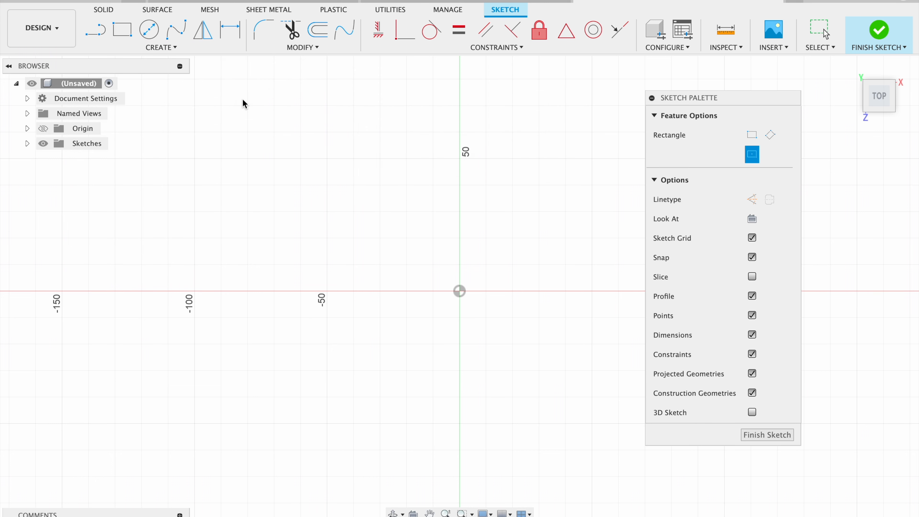
left_click(458, 292)
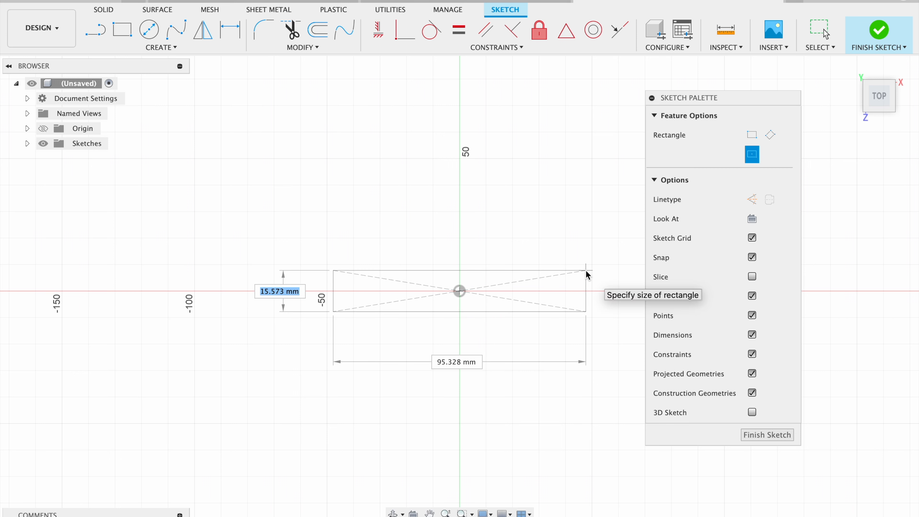
type("60")
key("Tab")
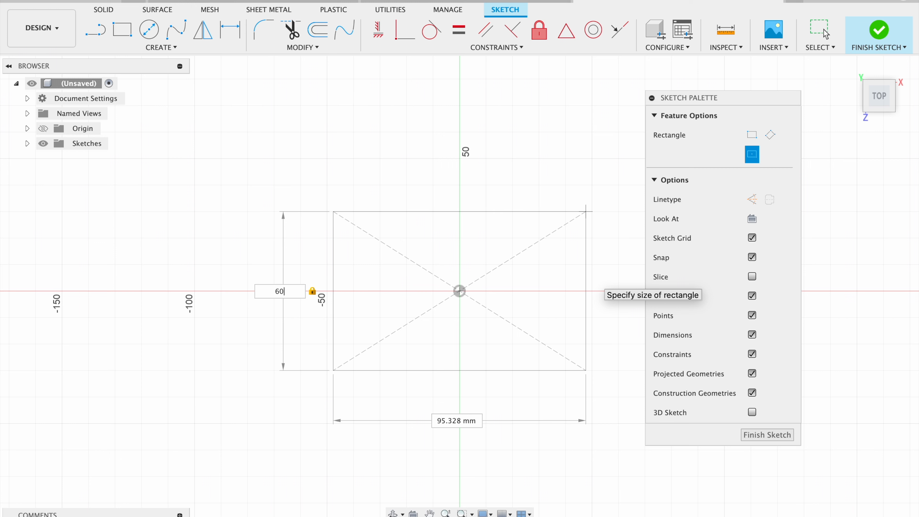
key("Tab")
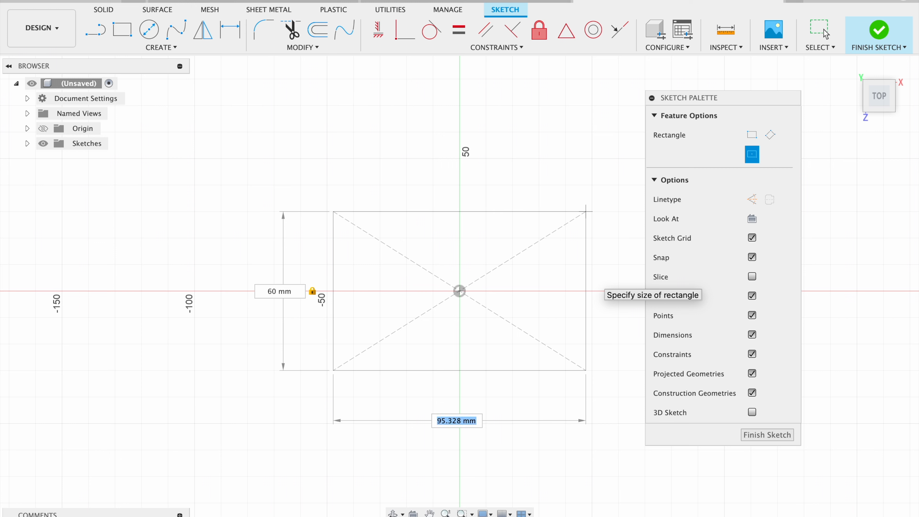
type("30")
key("Tab")
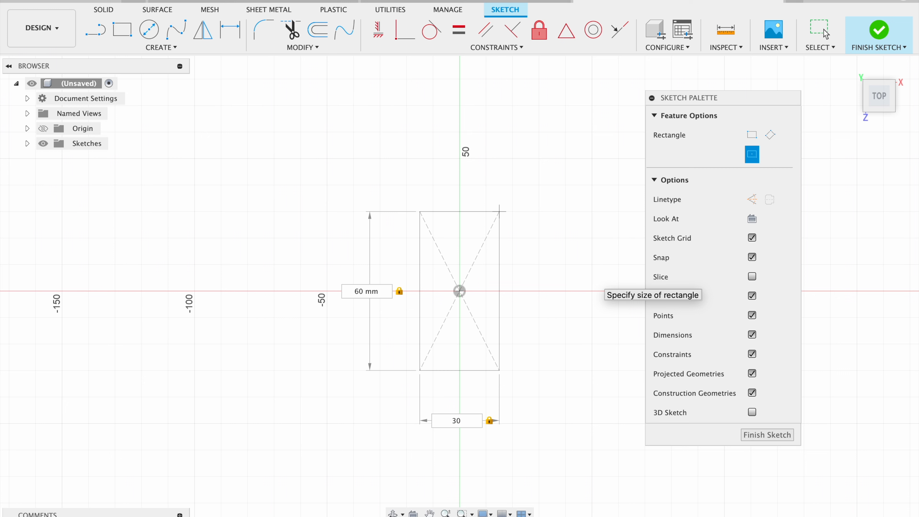
key("BackSpace")
key("BackSpace")
type("15")
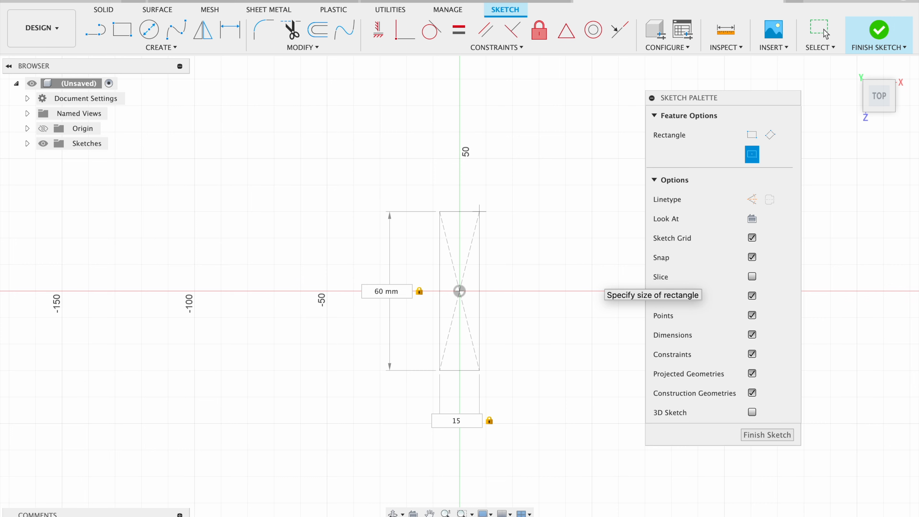
key("Return")
Extrude the rectangle profile 7 mm to one side as a new body
mouse_move(872, 100)
left_mouse_down()
mouse_move(851, 71)
mouse_move(847, 81)
left_mouse_up()
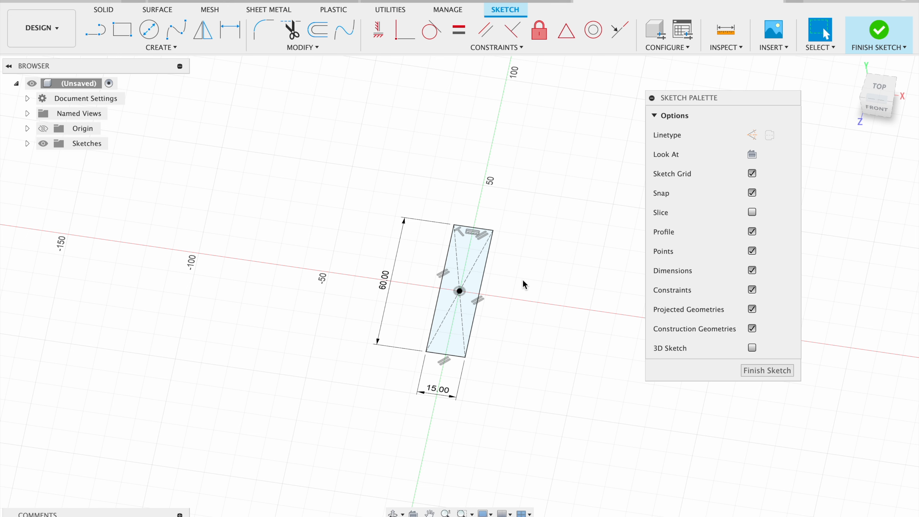
key("e")
left_click_drag(872, 97, 847, 69)
left_click(559, 287)
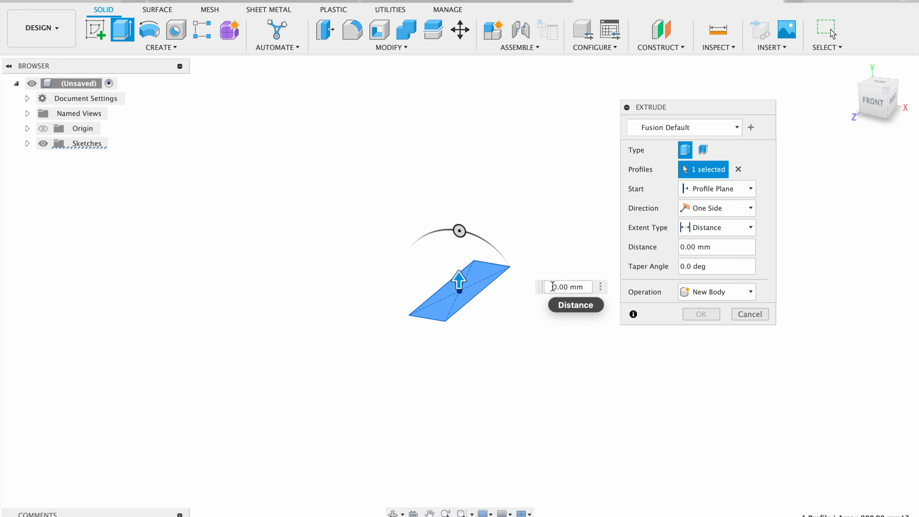
left_click_drag(553, 287, 629, 290)
type("15")
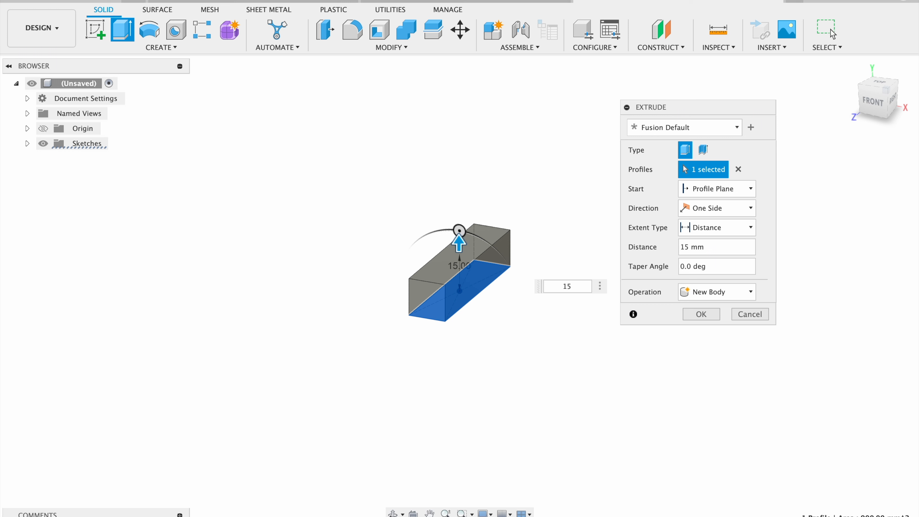
type("10")
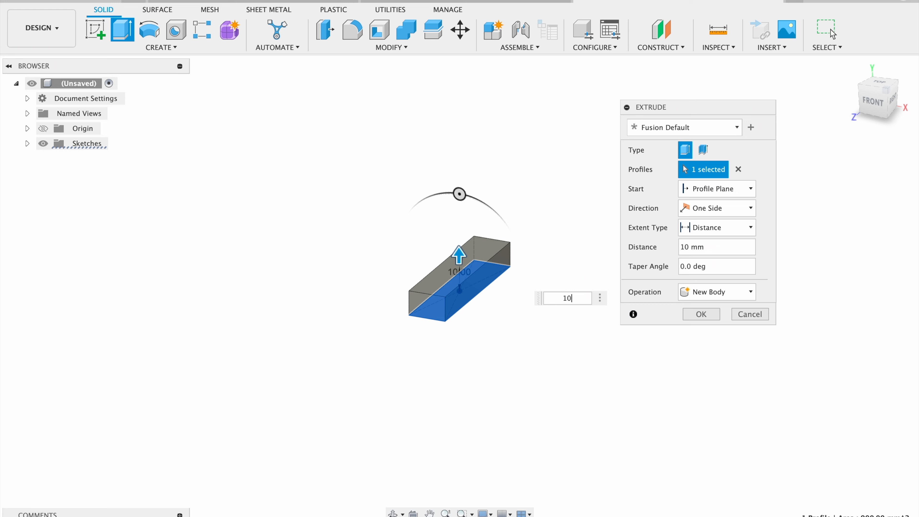
key("BackSpace")
key("BackSpace")
type("7")
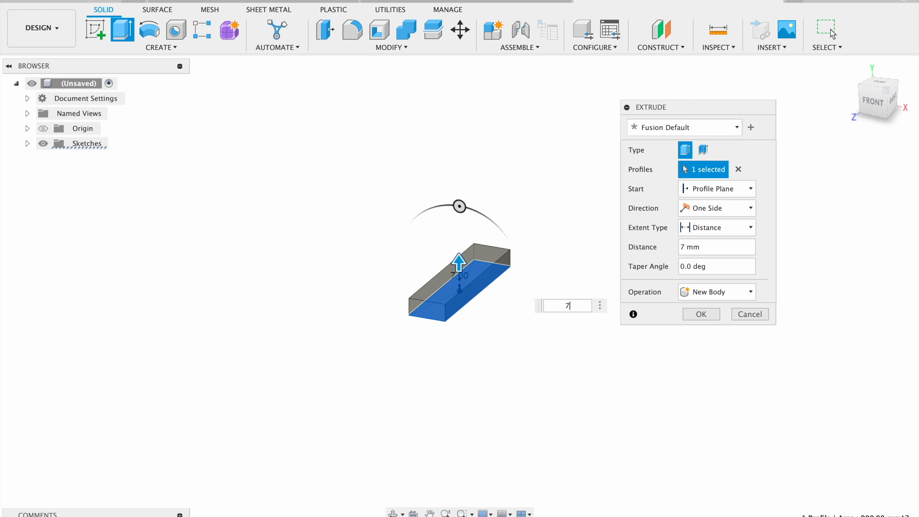
key("Return")
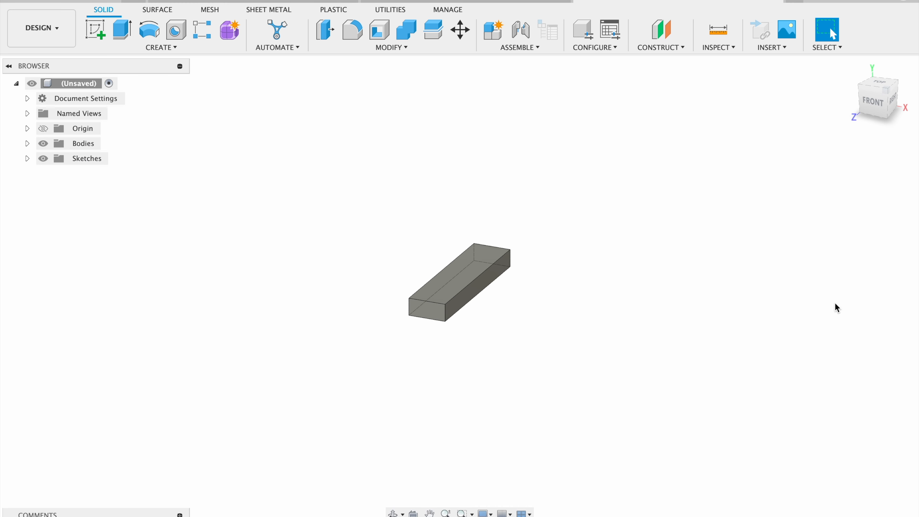
Start a new sketch on the block's top face
left_click_drag(882, 89, 845, 104)
scroll(425, 302, "up", 3)
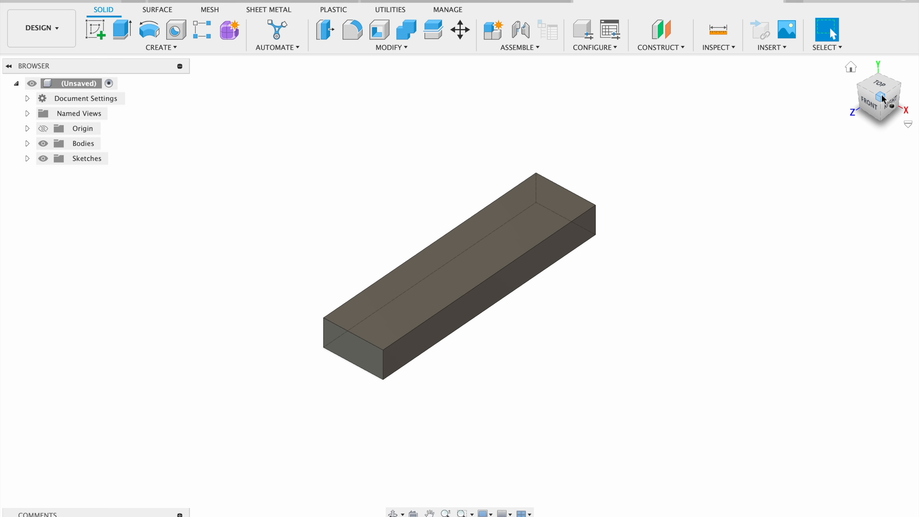
mouse_move(884, 100)
left_mouse_down()
mouse_move(866, 72)
mouse_move(856, 88)
left_mouse_up()
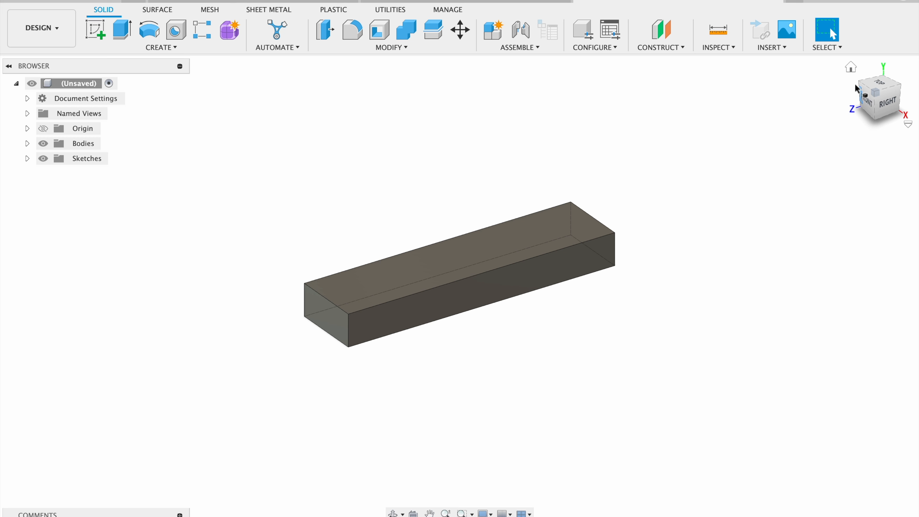
left_click(364, 289)
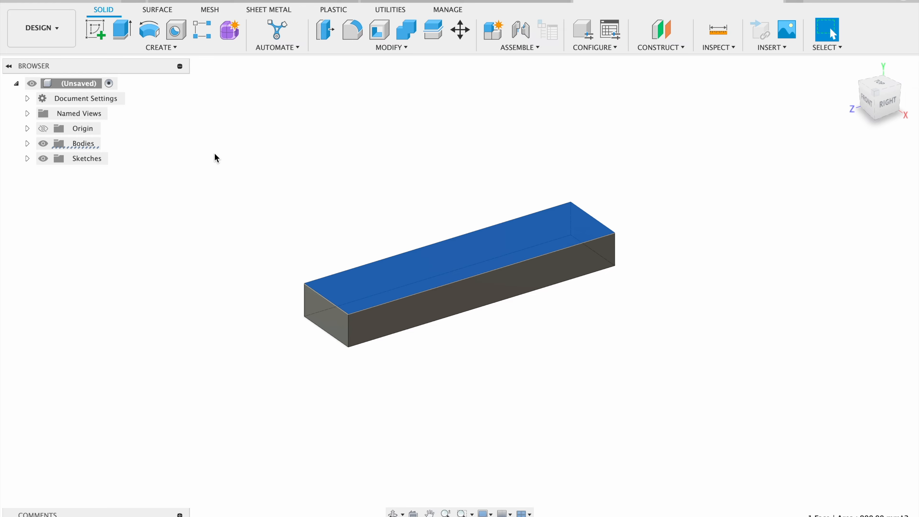
left_click(103, 28)
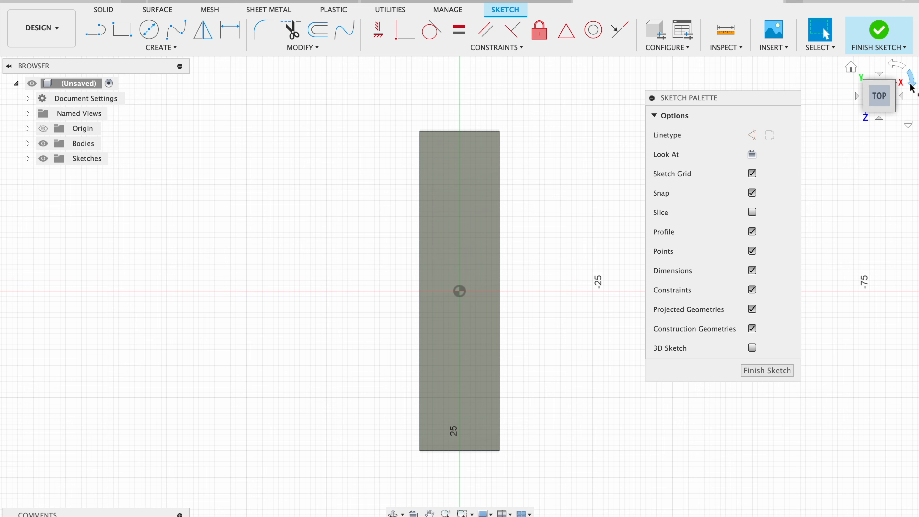
left_click(911, 81)
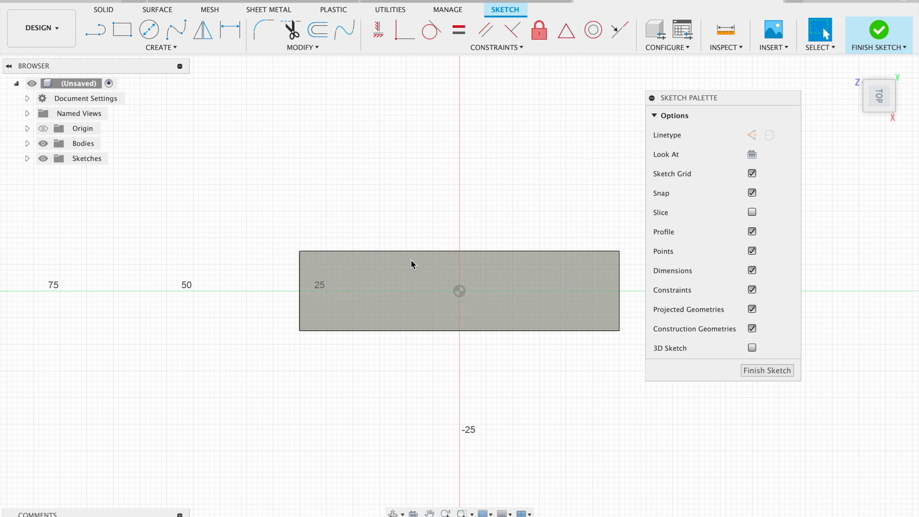
scroll(411, 261, "right", 3)
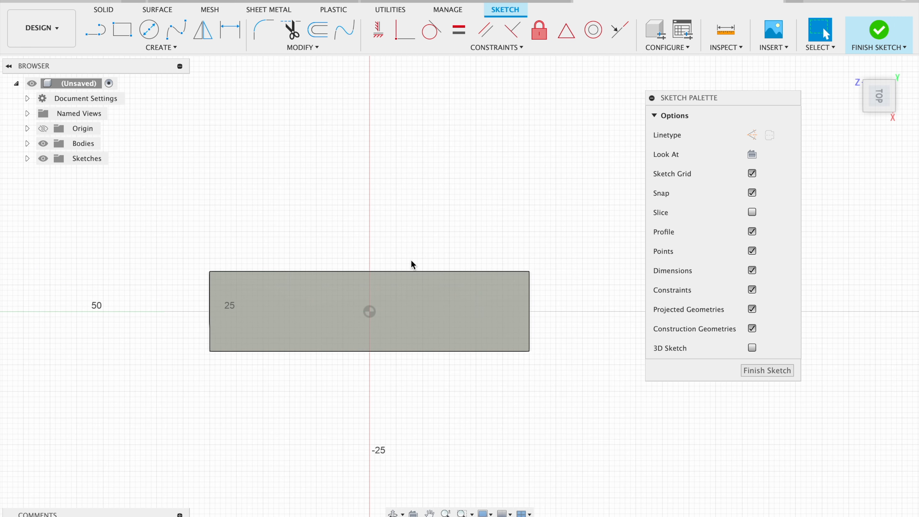
Place a sketch text frame across the block's top face, just inside its edges
left_click(164, 47)
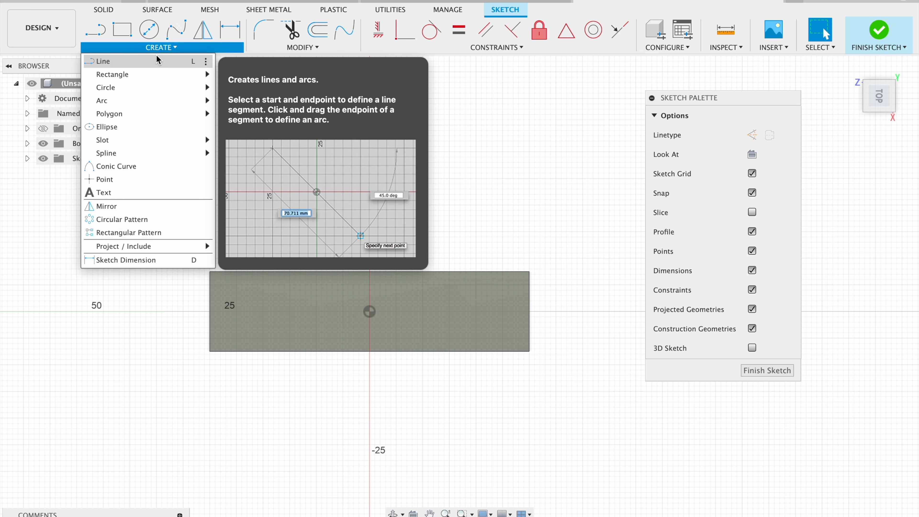
mouse_move(143, 74)
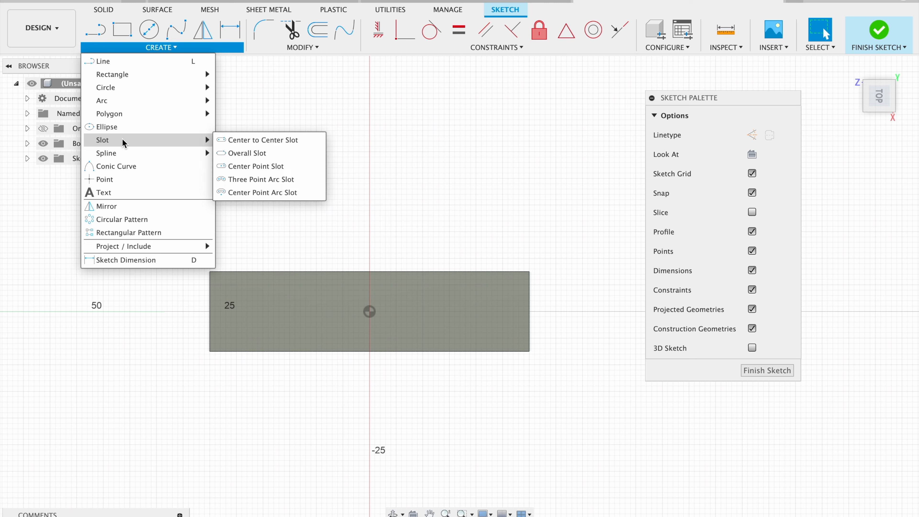
left_click(111, 190)
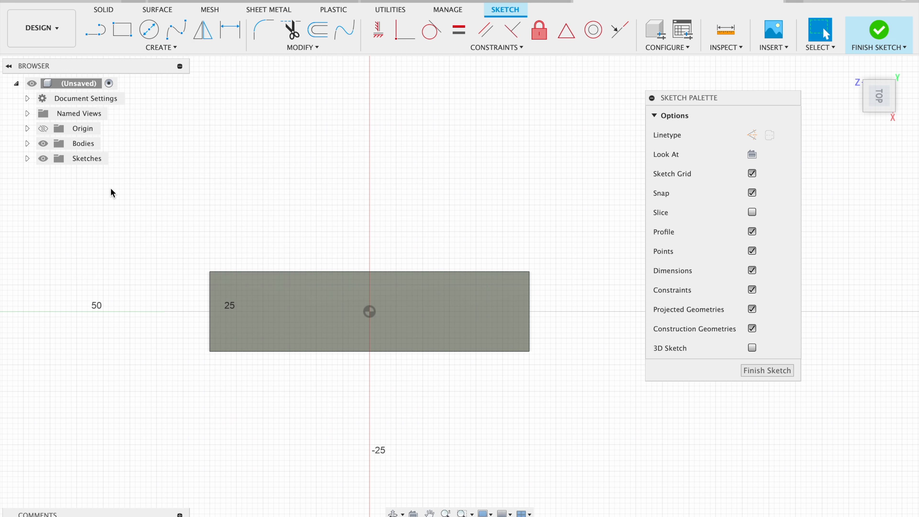
left_click(220, 285)
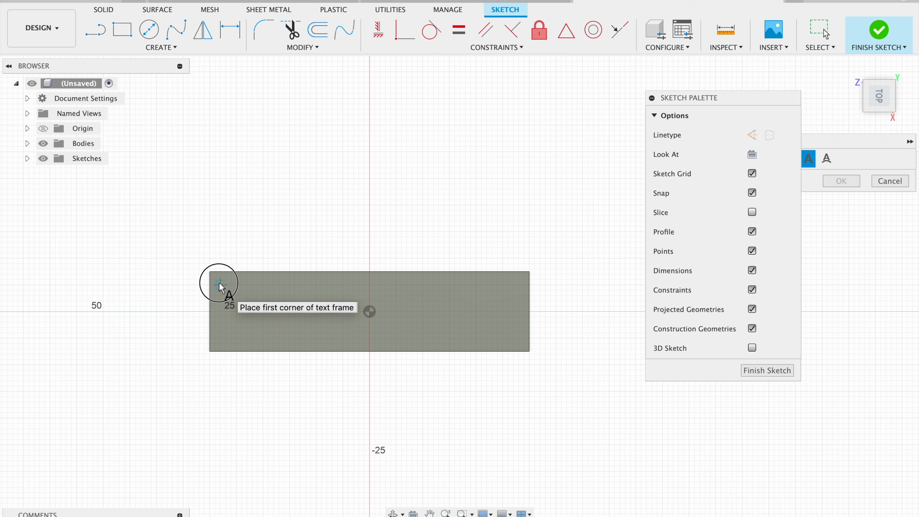
left_click(519, 340)
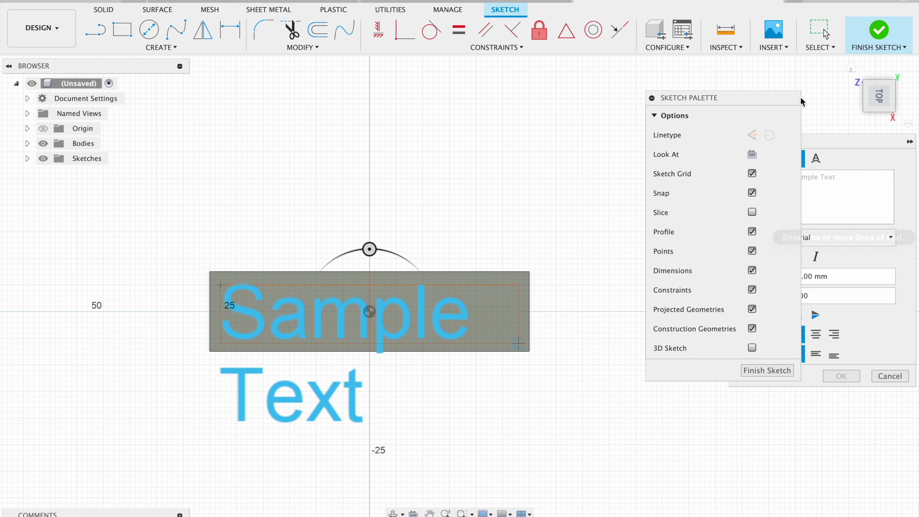
left_click_drag(759, 100, 675, 87)
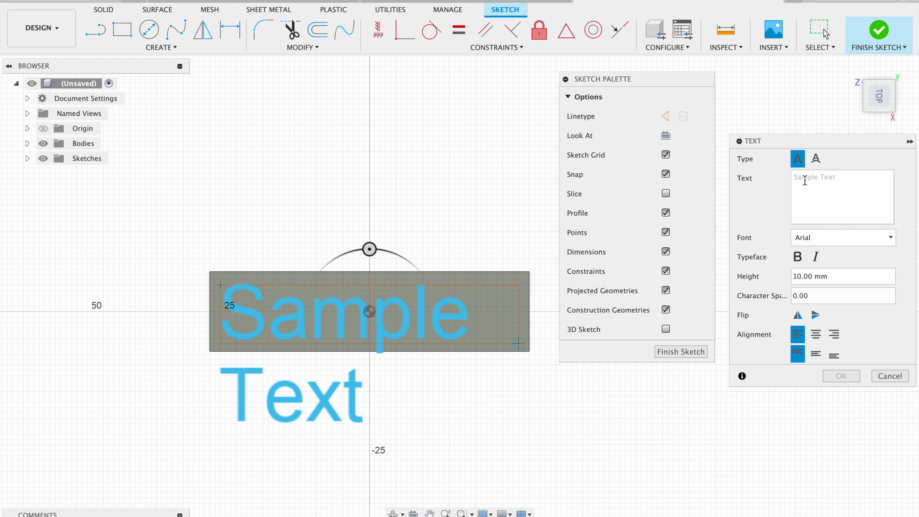
Enter the first name in capitals as the text and set the text height to 9 mm
key("Caps_Lock")
type("MARCUS")
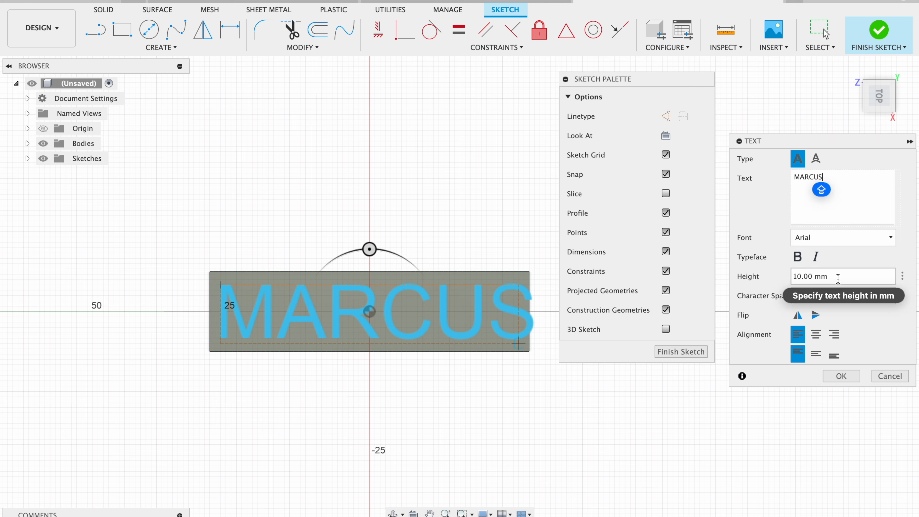
left_click_drag(836, 277, 796, 278)
type("9")
key("Return")
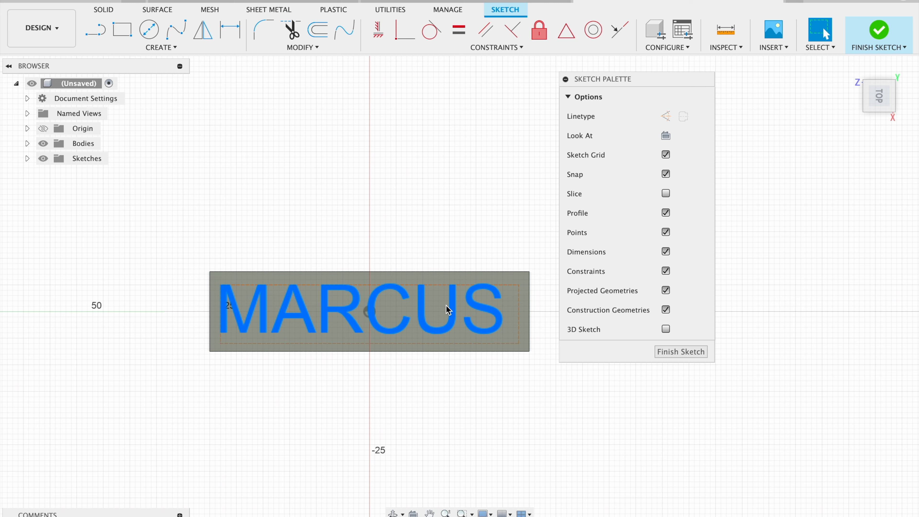
Move the name text about -0.47 mm in X and -1.526 mm in Y to center it on the face, and finish the sketch
key("m")
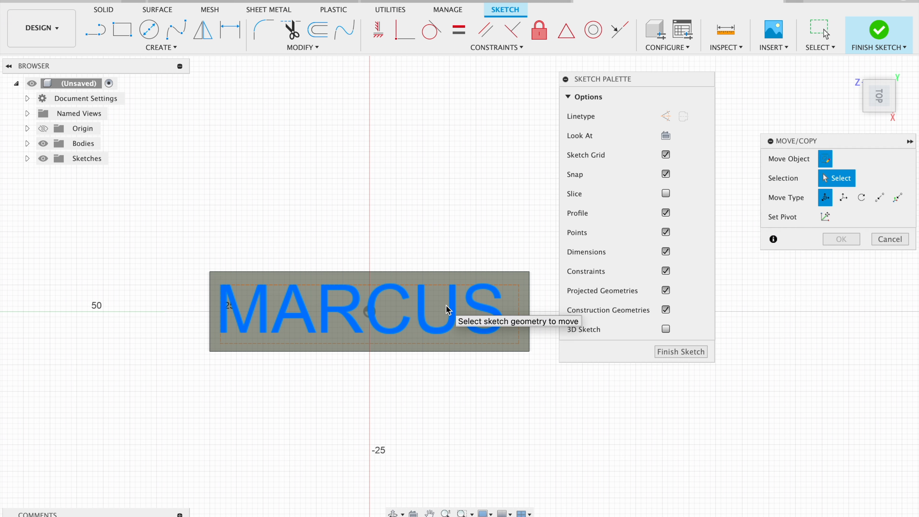
left_click(448, 310)
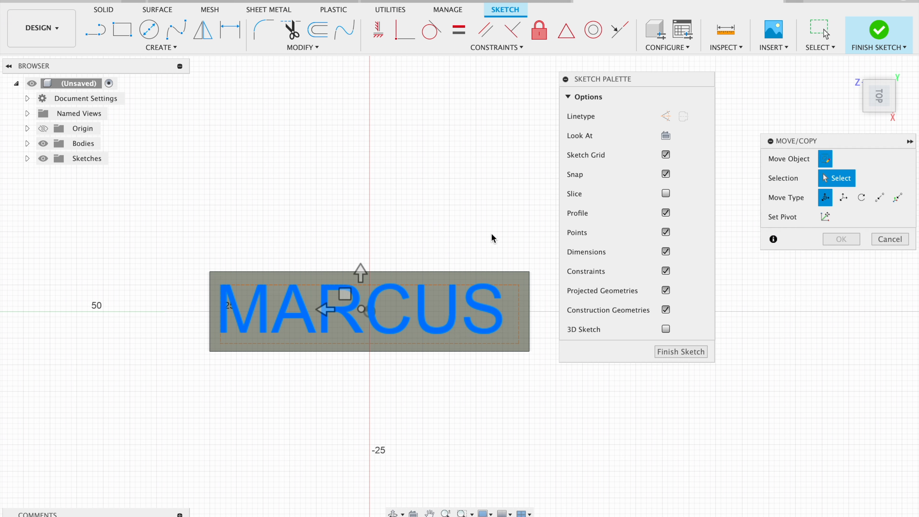
left_click(436, 335)
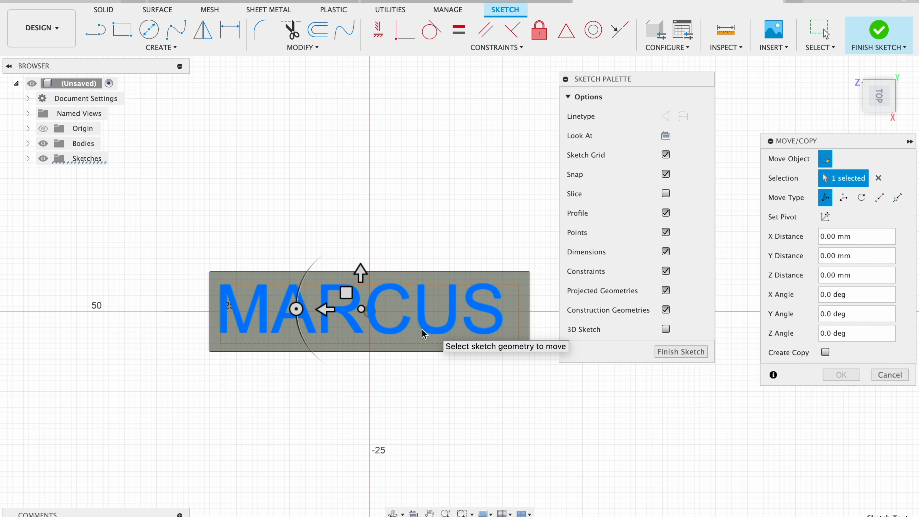
left_click_drag(347, 293, 354, 296)
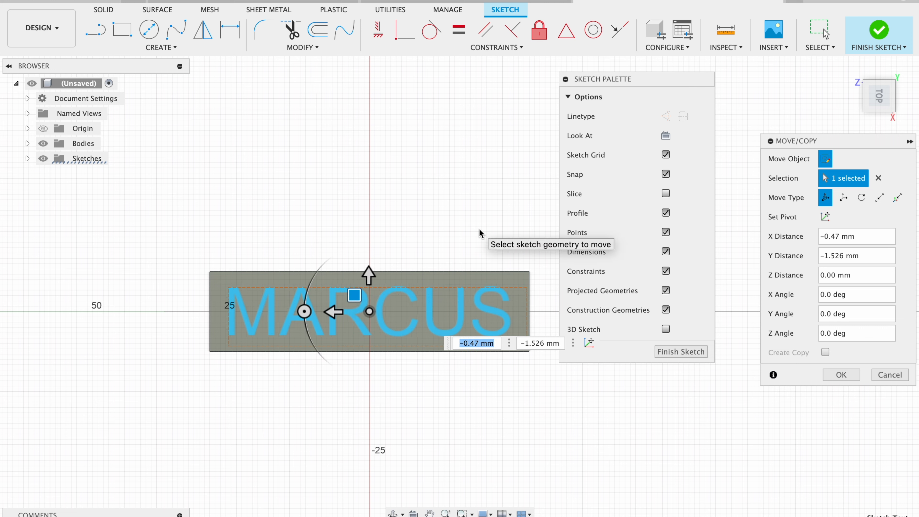
key("Return")
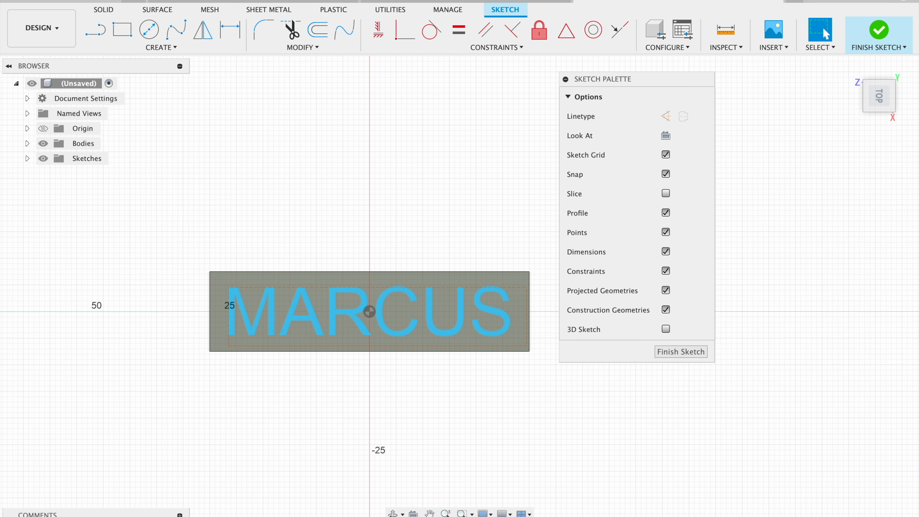
left_click(850, 67)
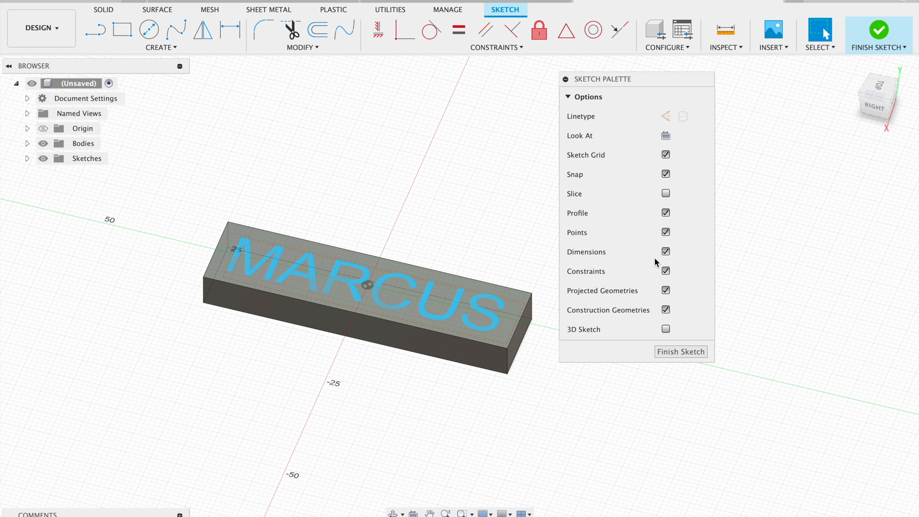
left_click(879, 32)
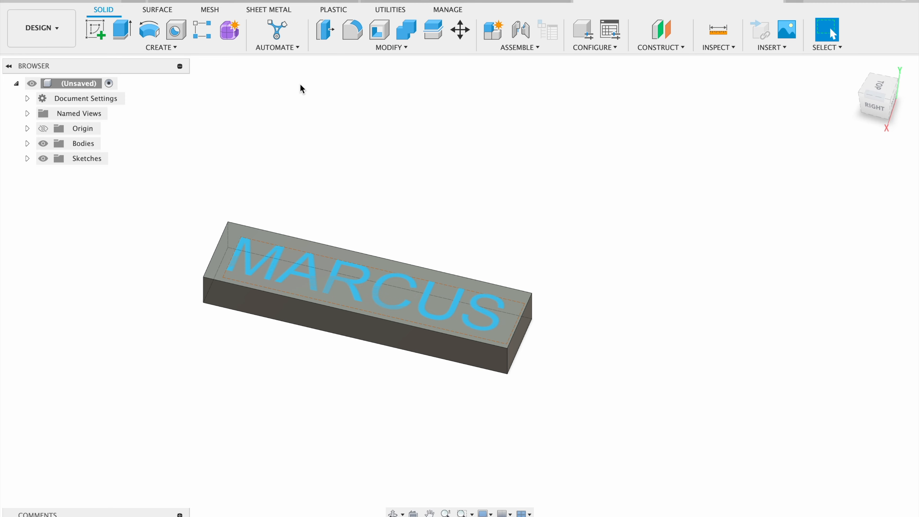
Start an Emboss feature with the name text as the sketch profile and the block's top face as the target face
left_click(206, 51)
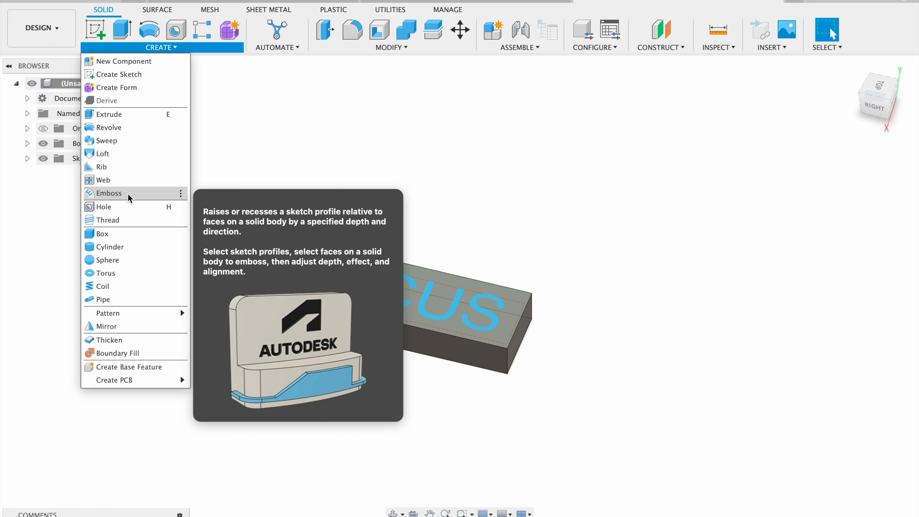
left_click(128, 194)
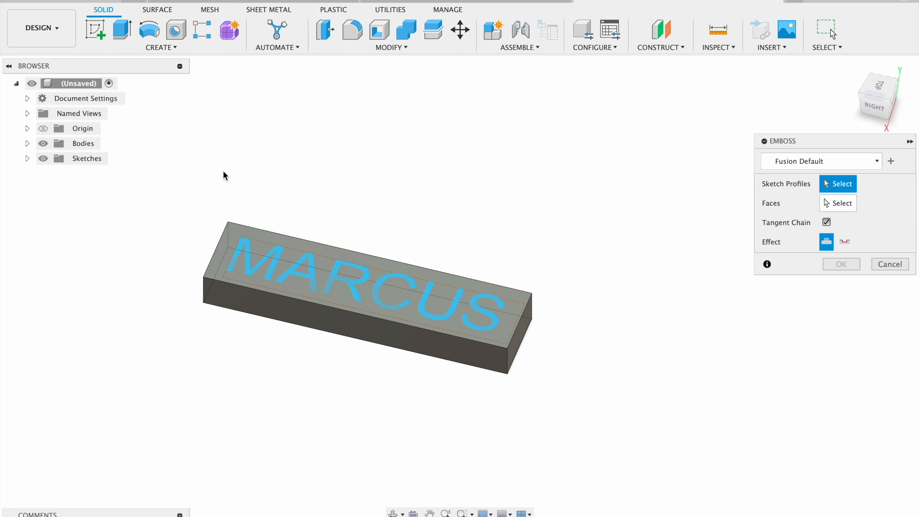
left_click_drag(826, 139, 664, 102)
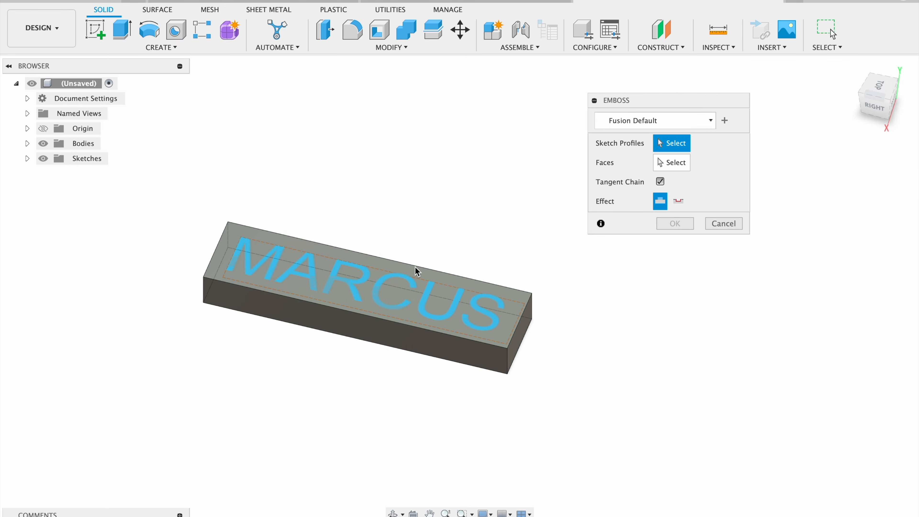
left_click(432, 293)
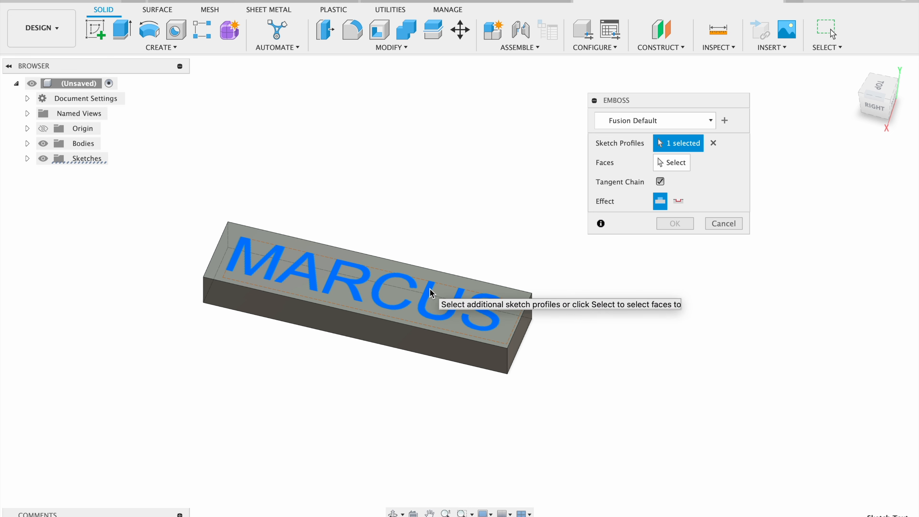
left_click(682, 165)
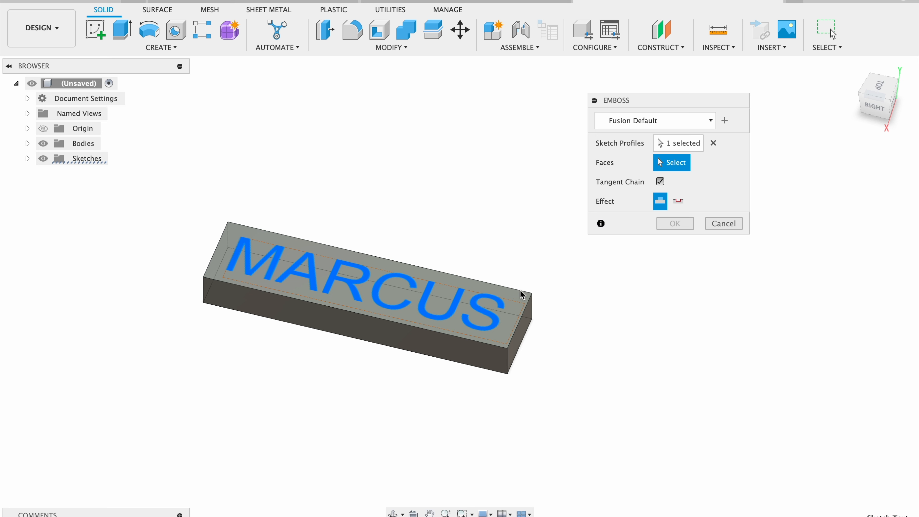
left_click(524, 303)
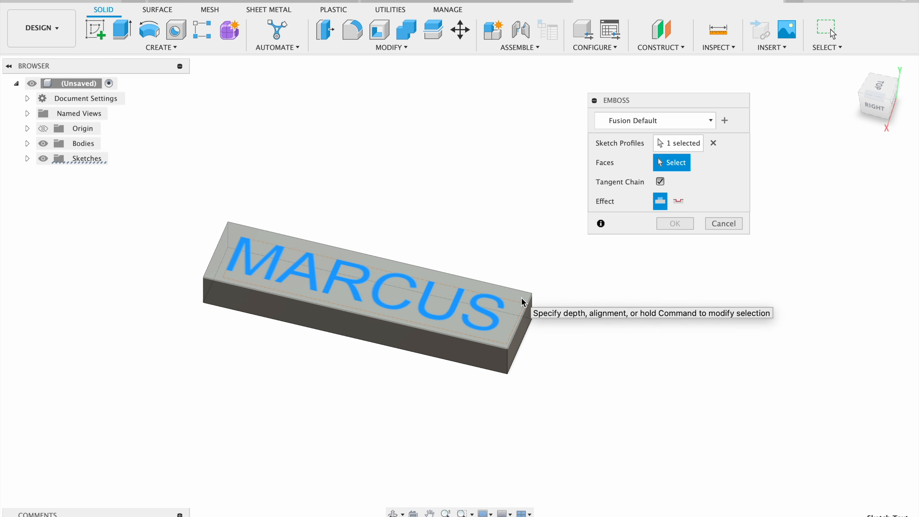
Switch the emboss effect to Deboss with a depth of -2 mm and create the recessed name
left_click(876, 107)
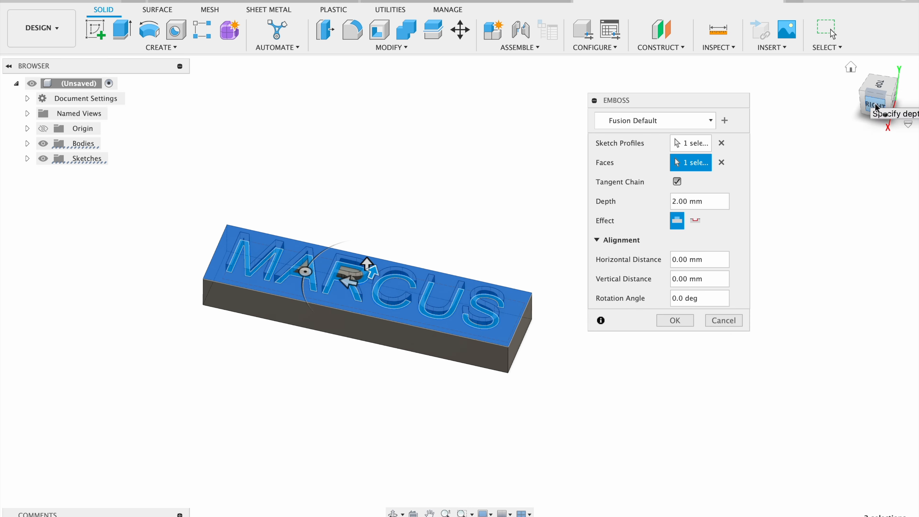
left_click_drag(880, 97, 837, 117)
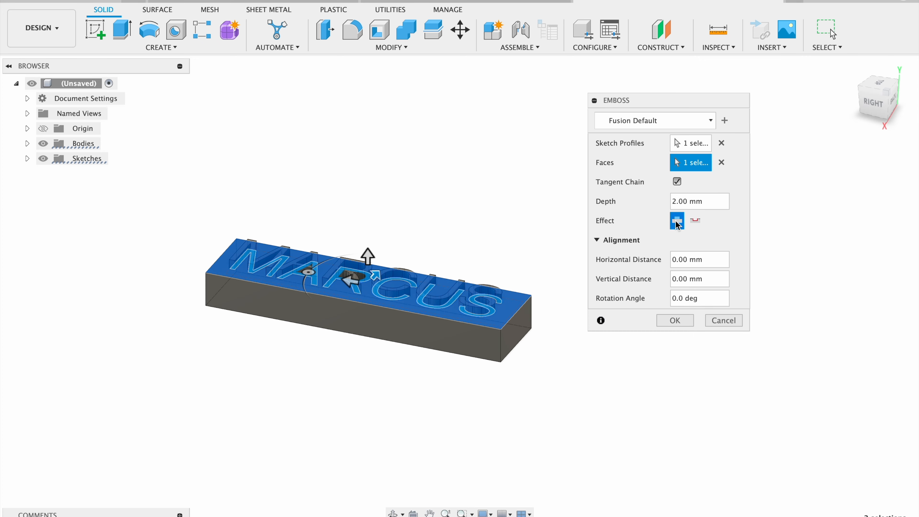
left_click(696, 221)
left_click_drag(873, 104, 863, 135)
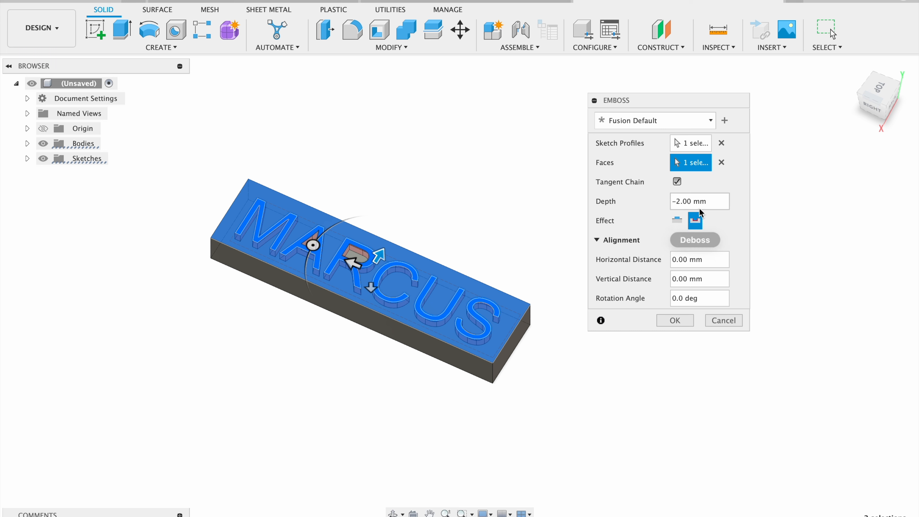
left_click(659, 322)
mouse_move(875, 105)
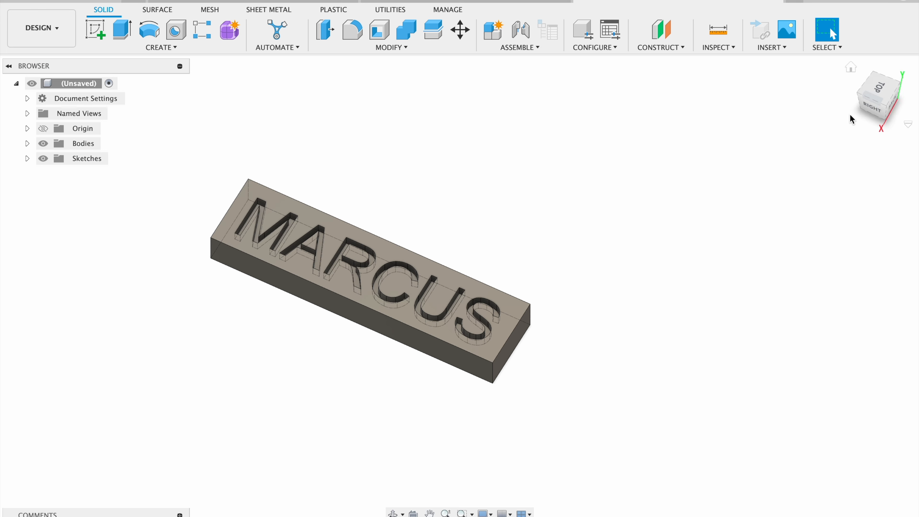
mouse_move(870, 110)
left_mouse_down()
mouse_move(851, 126)
mouse_move(876, 123)
mouse_move(885, 107)
left_mouse_up()
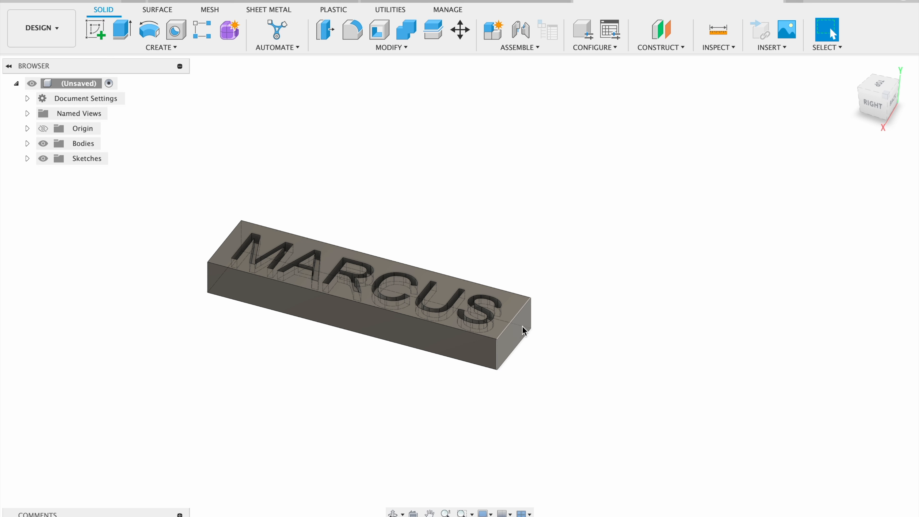
scroll(513, 345, "up", 3)
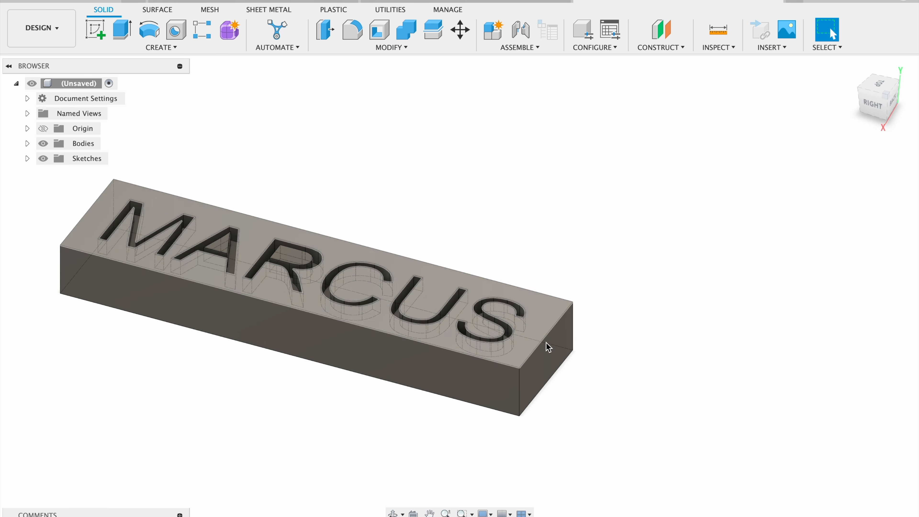
scroll(540, 369, "down", 1)
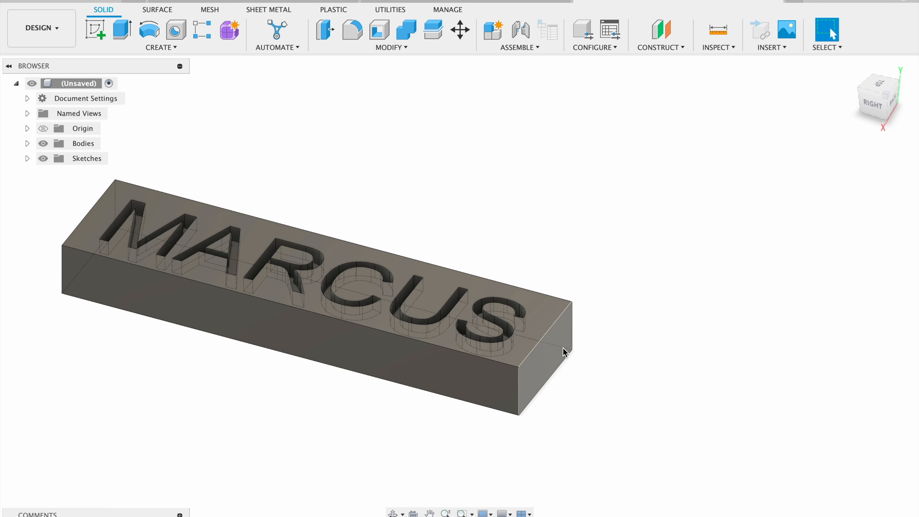
scroll(728, 155, "down", 2)
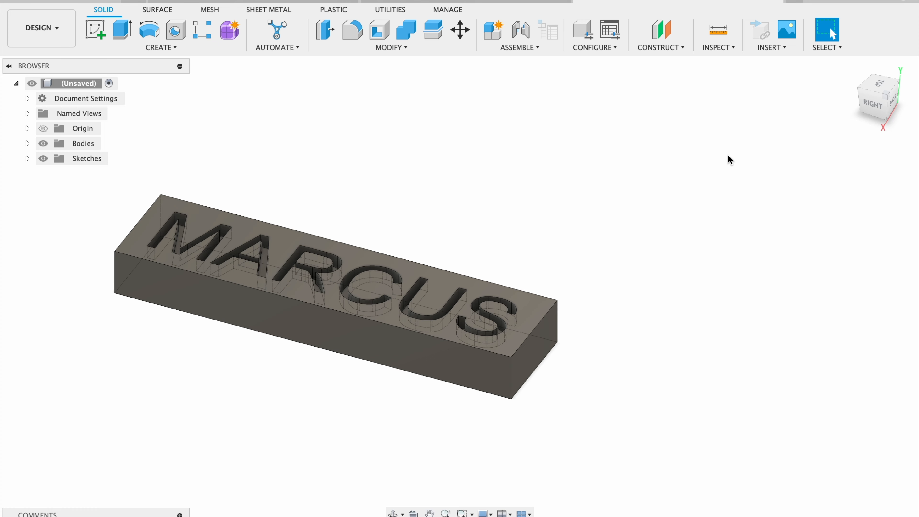
Define an offset construction plane from the block's bottom face at a distance of -3.5 mm, inside the block
left_click(661, 29)
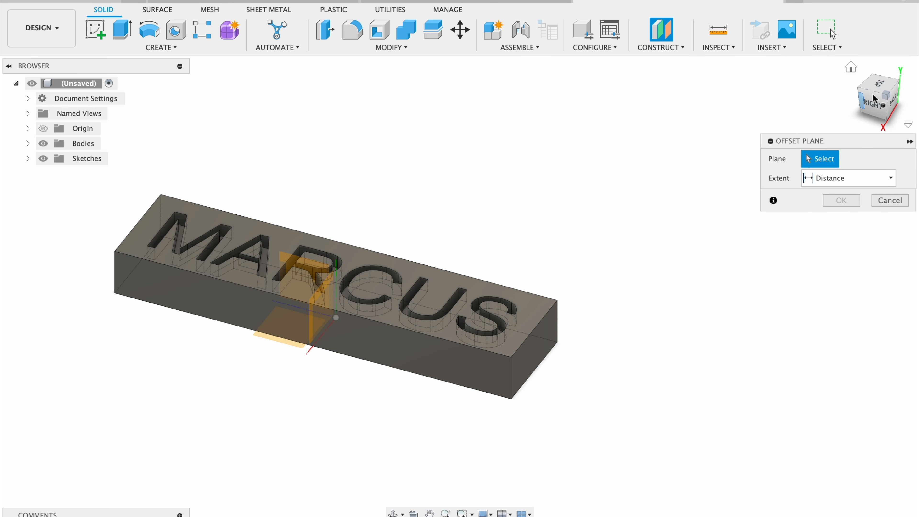
left_click(874, 104)
left_click(868, 112)
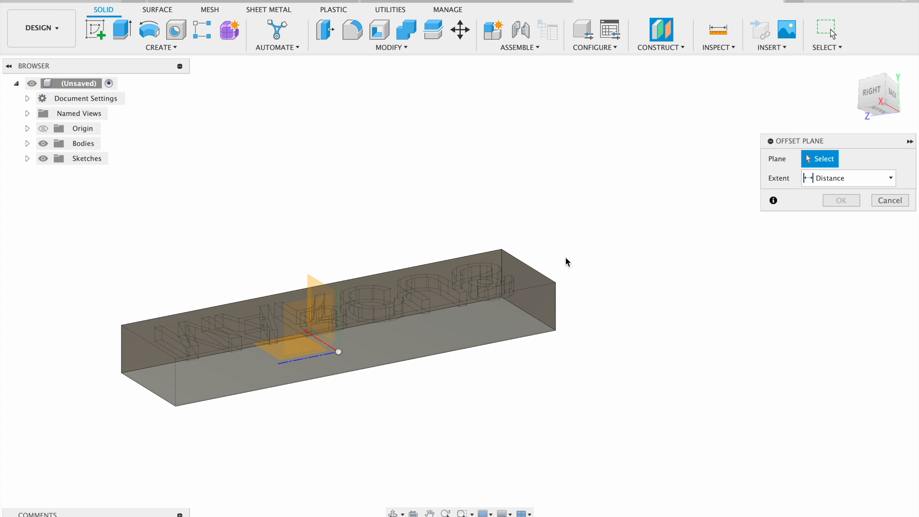
left_click(505, 318)
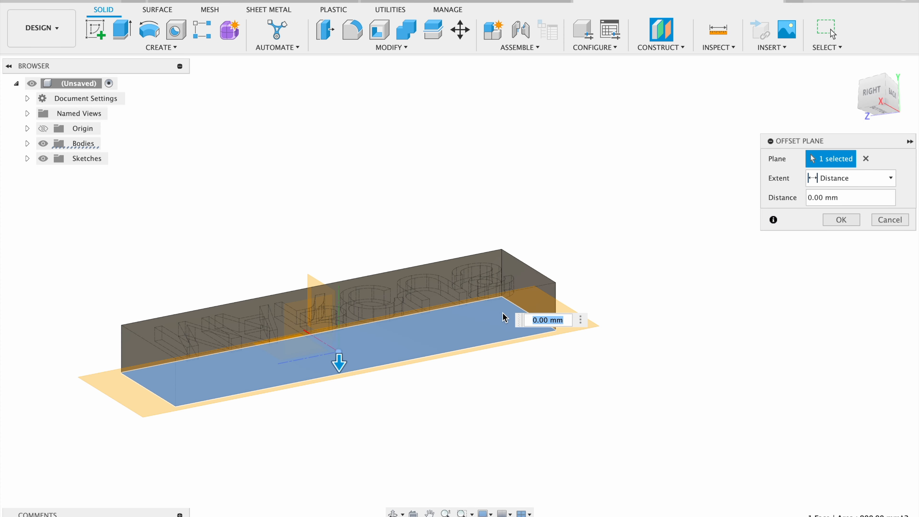
left_click(870, 98)
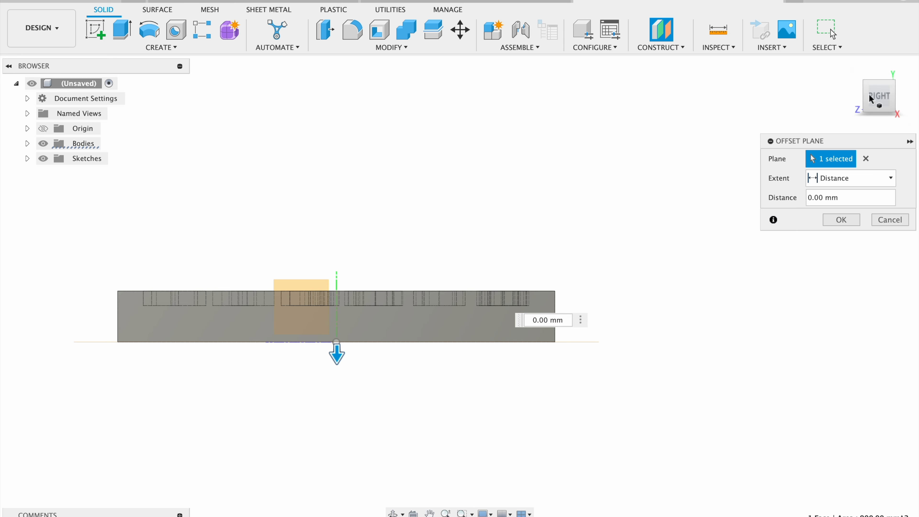
left_click_drag(884, 90, 878, 101)
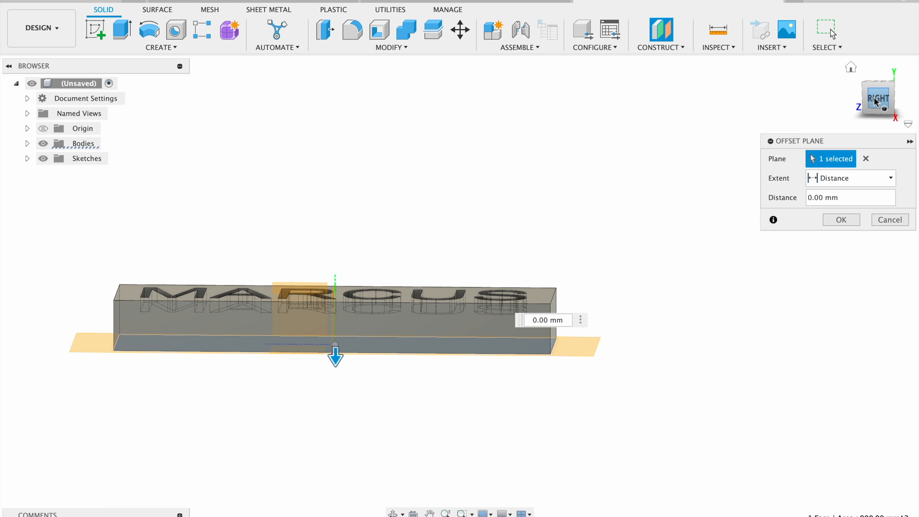
left_click_drag(339, 355, 342, 305)
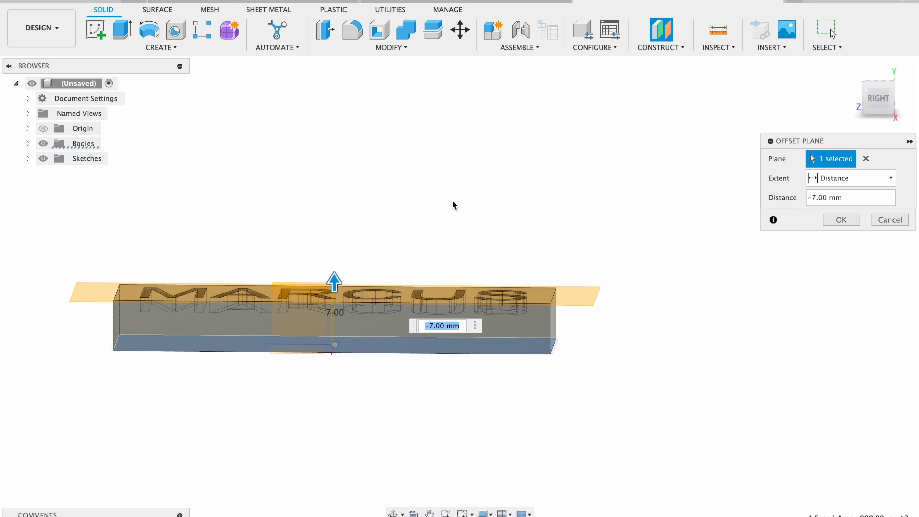
type("-3.5")
key("Return")
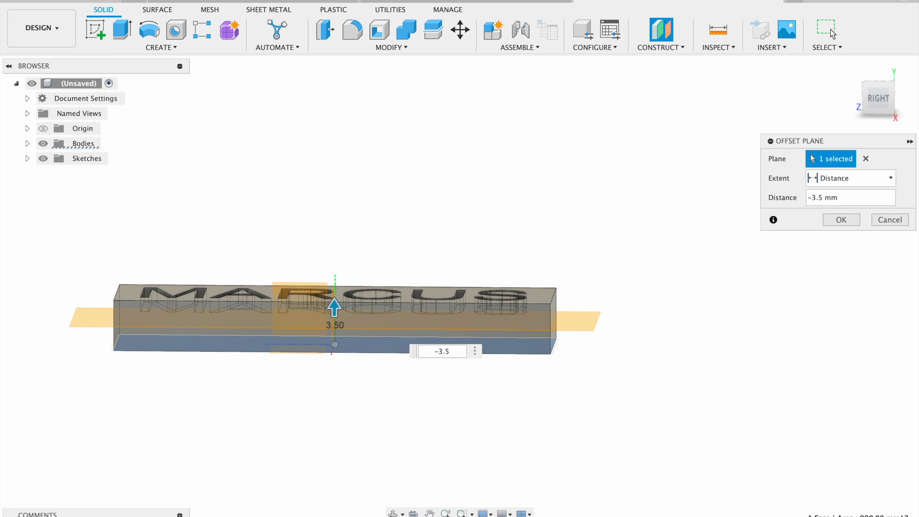
Flip the plane's offset to 3.5 mm below the block, and restore the -3.5 mm distance
left_click_drag(879, 92, 844, 78)
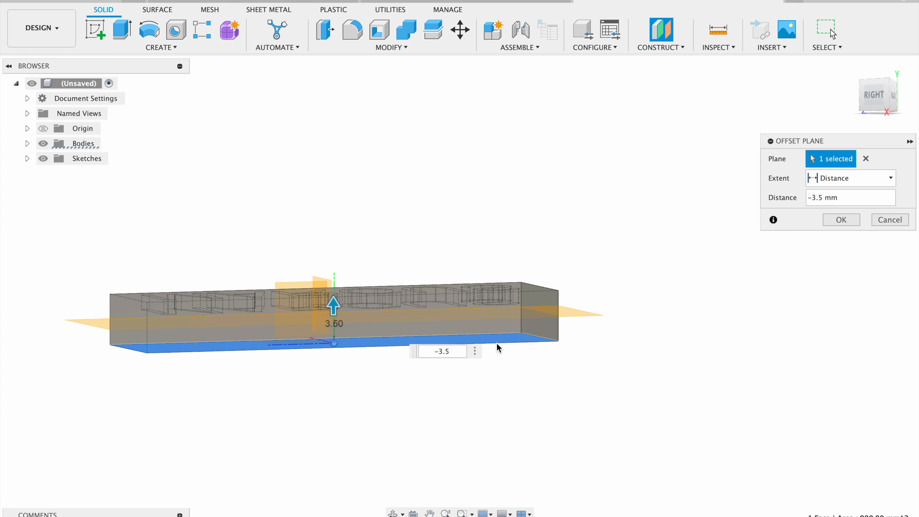
left_click(439, 350)
key("BackSpace")
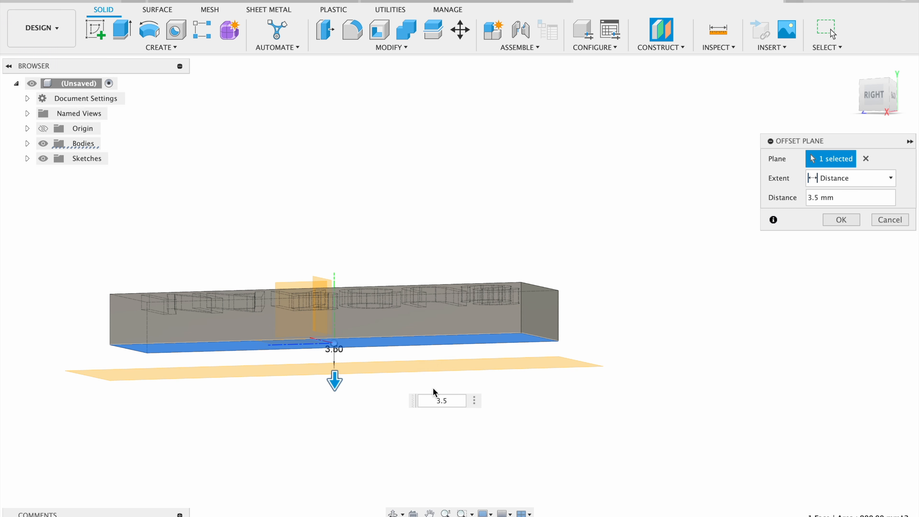
type("-")
Check the offset plane's position from the side and back of the block, and create it
left_click(878, 97)
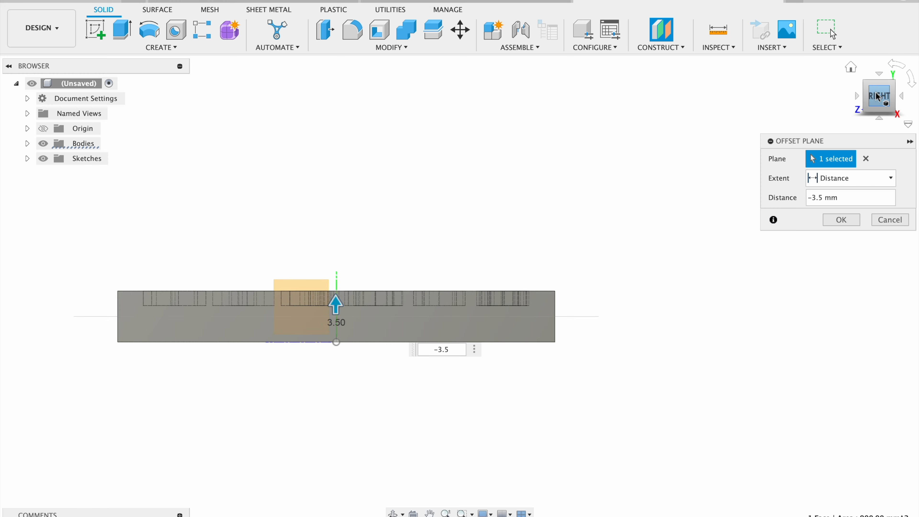
left_click(892, 85)
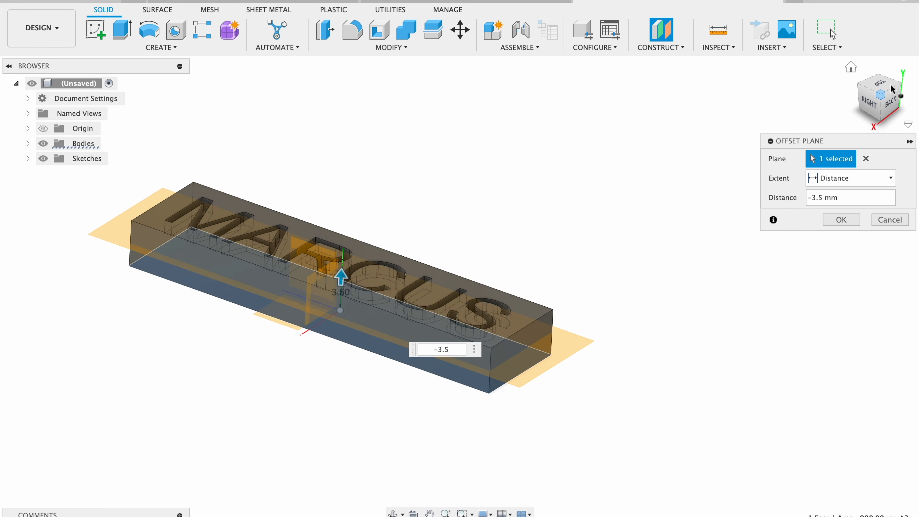
left_click(891, 102)
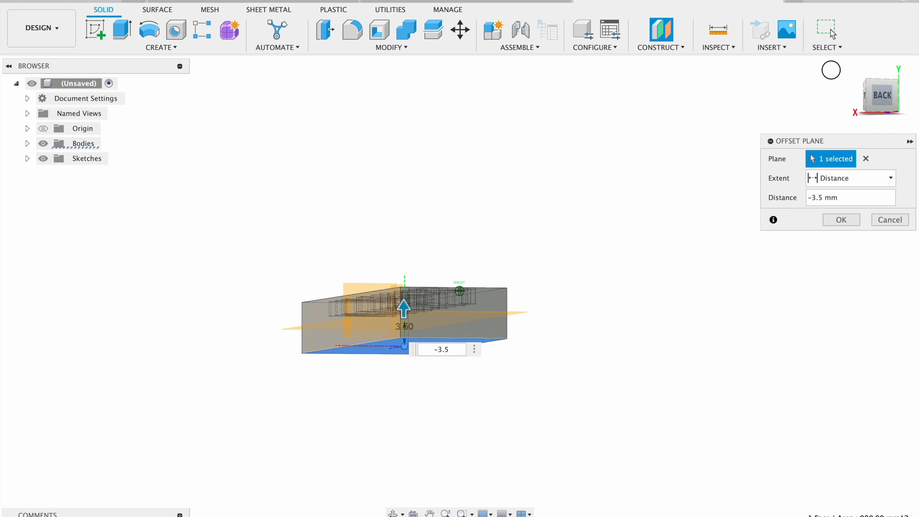
middle_click_drag(815, 66, 875, 98, "shift")
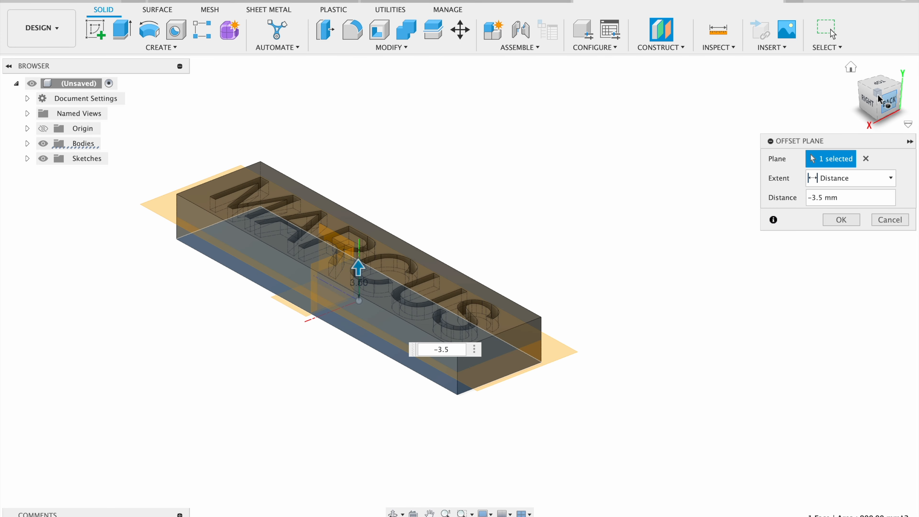
left_click(837, 219)
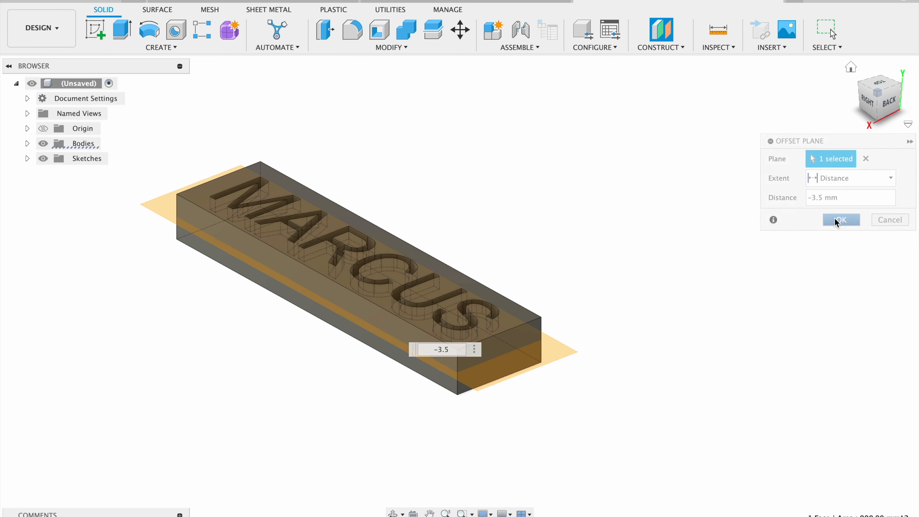
Start a new sketch on the offset construction plane at the block's mid-height
left_click(880, 95)
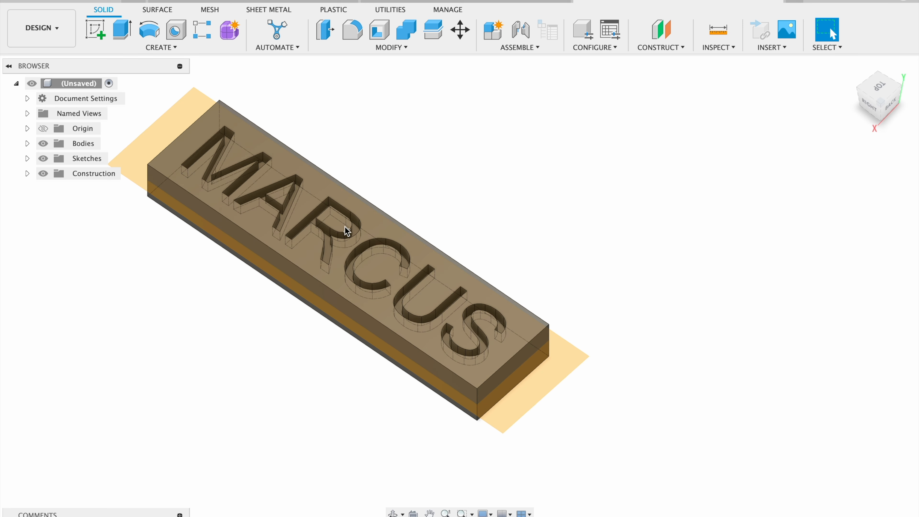
left_click(100, 27)
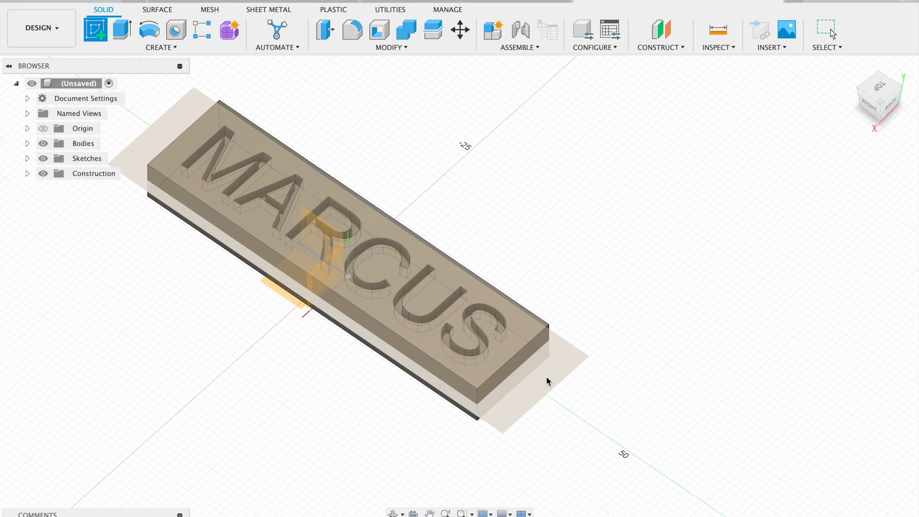
left_click(535, 374)
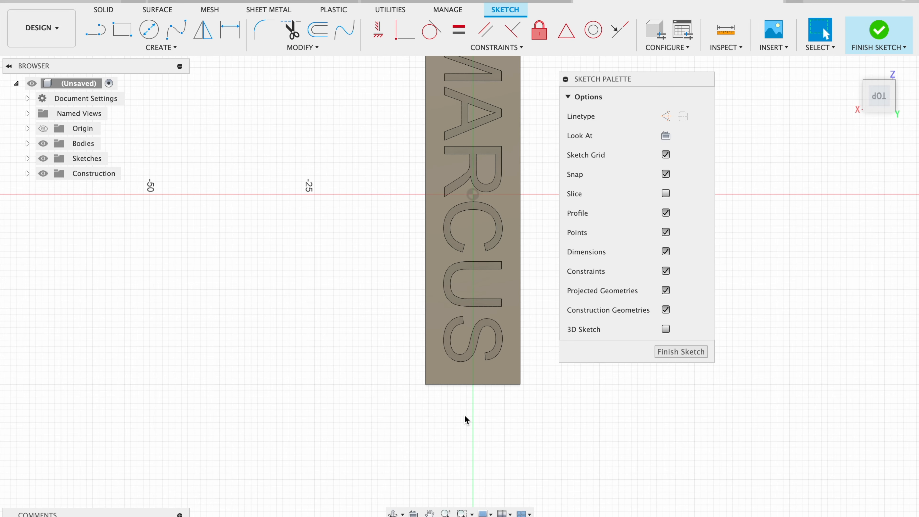
Sketch a 6 mm construction line outward from the midpoint of the block's end edge, along the block's centre axis
scroll(466, 461, "up", 5)
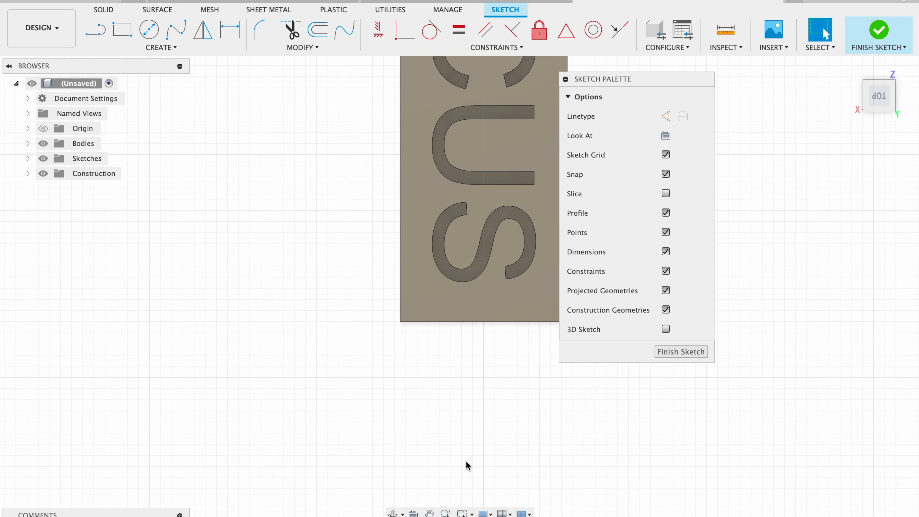
scroll(466, 460, "right", 3)
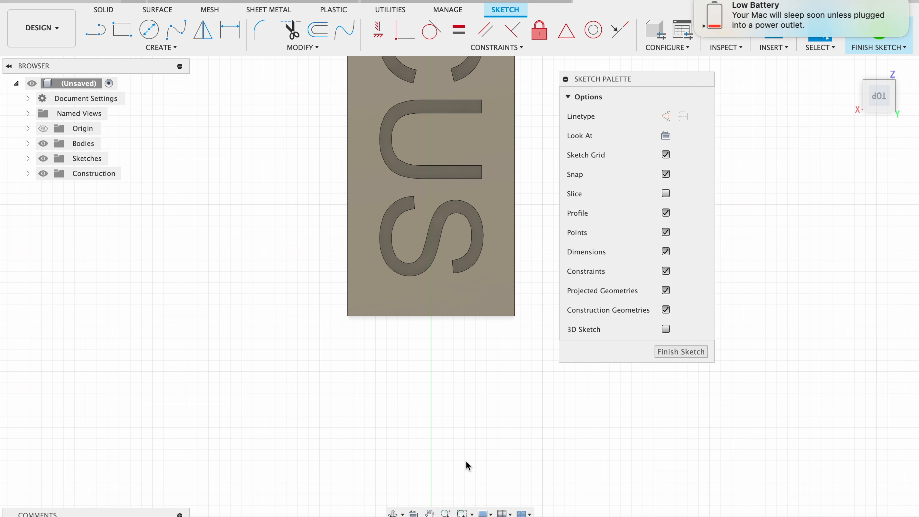
key("l")
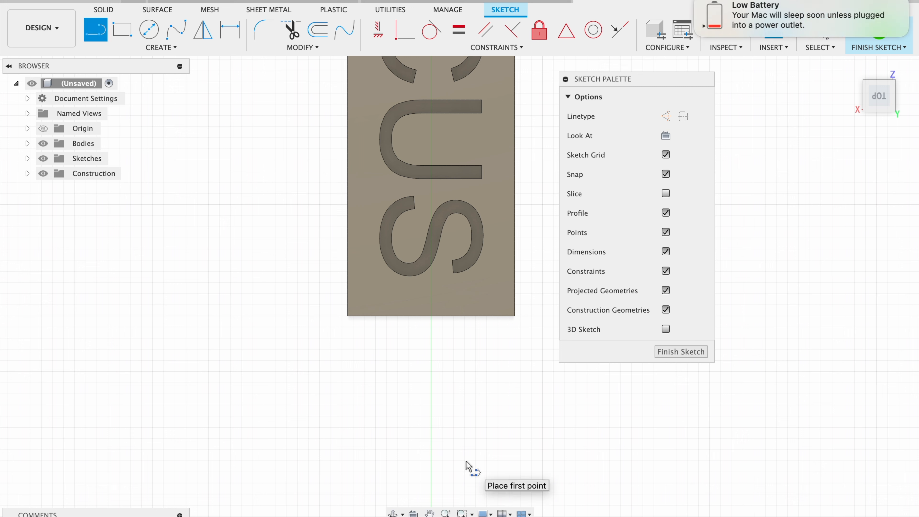
left_click(665, 115)
left_click(430, 316)
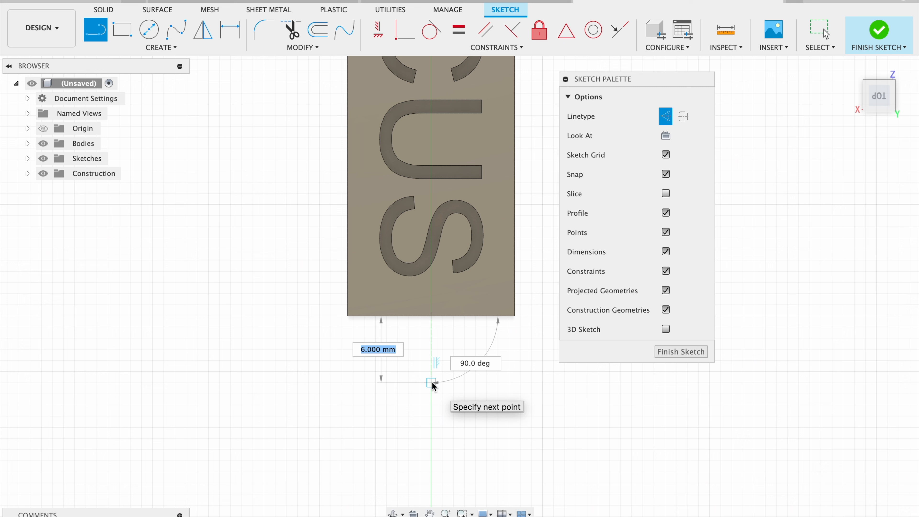
left_click(431, 382)
left_click(462, 381)
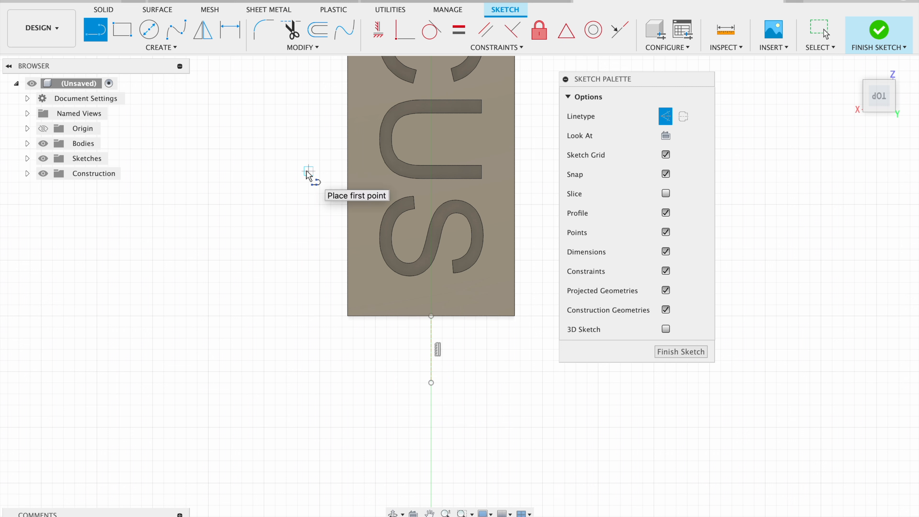
Draw two concentric construction circles with diameters of 4 mm and 8 mm, centred on the outer end of the construction line
key("c")
left_click(431, 383)
left_click(453, 383)
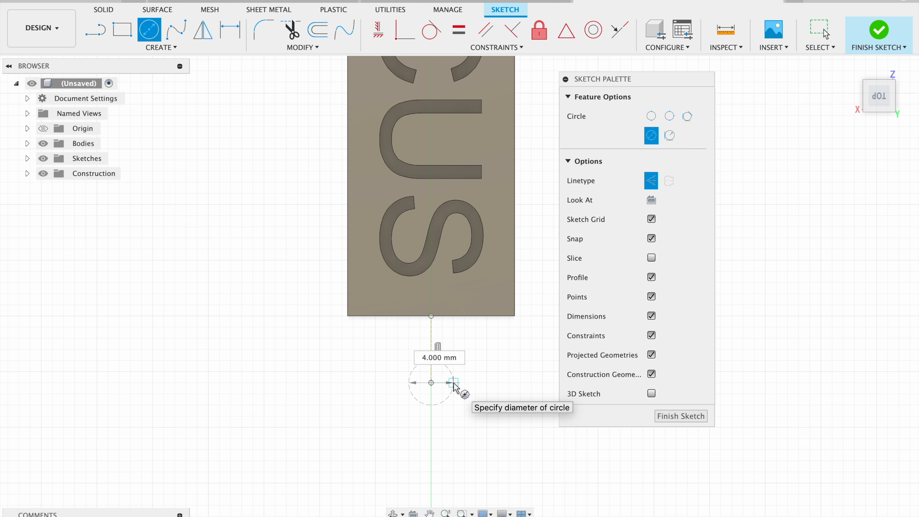
left_click(432, 383)
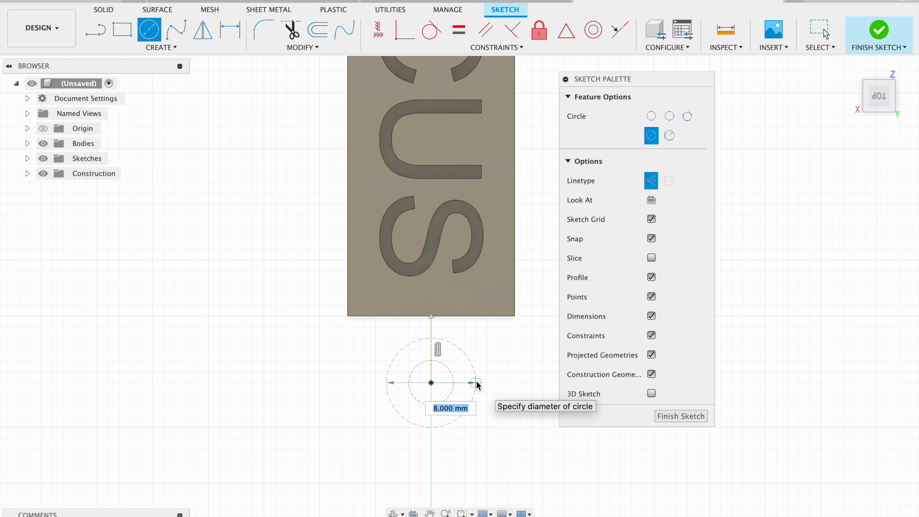
left_click(477, 385)
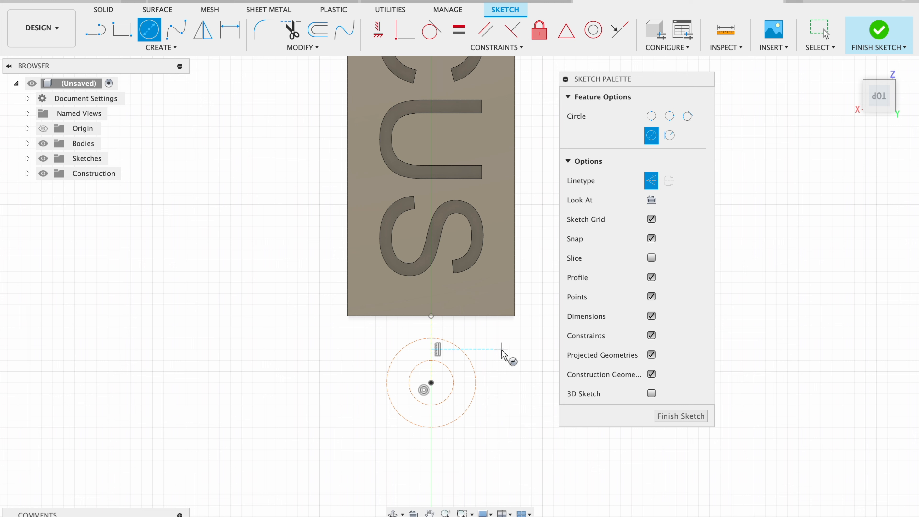
key("Escape")
Convert both concentric circles from construction to regular sketch geometry
left_click(471, 362)
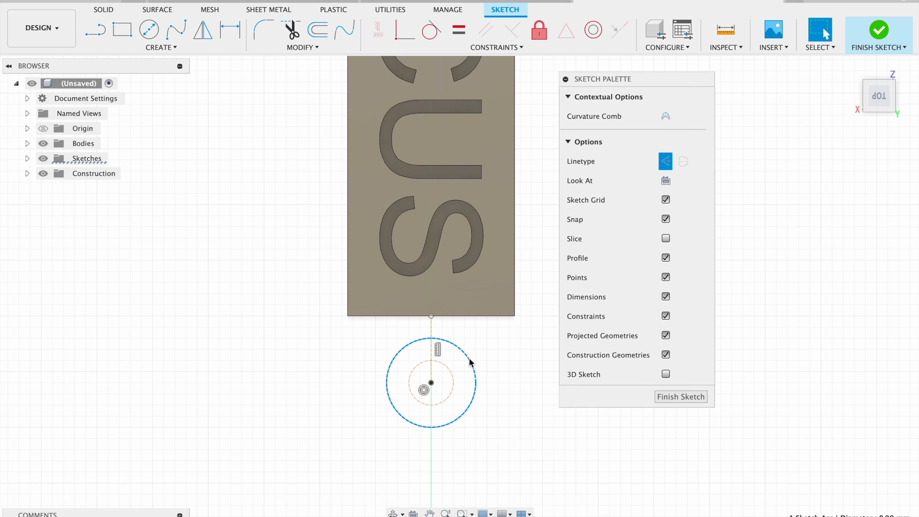
left_click(666, 163)
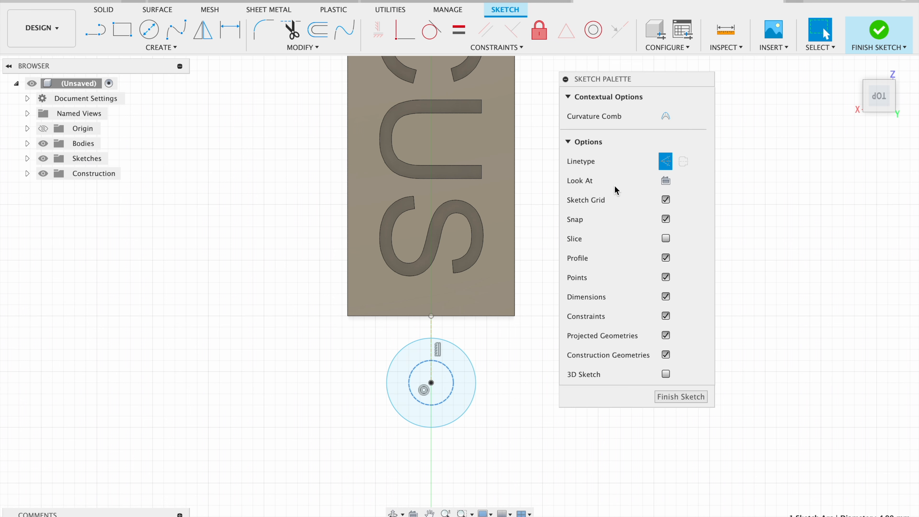
left_click(666, 163)
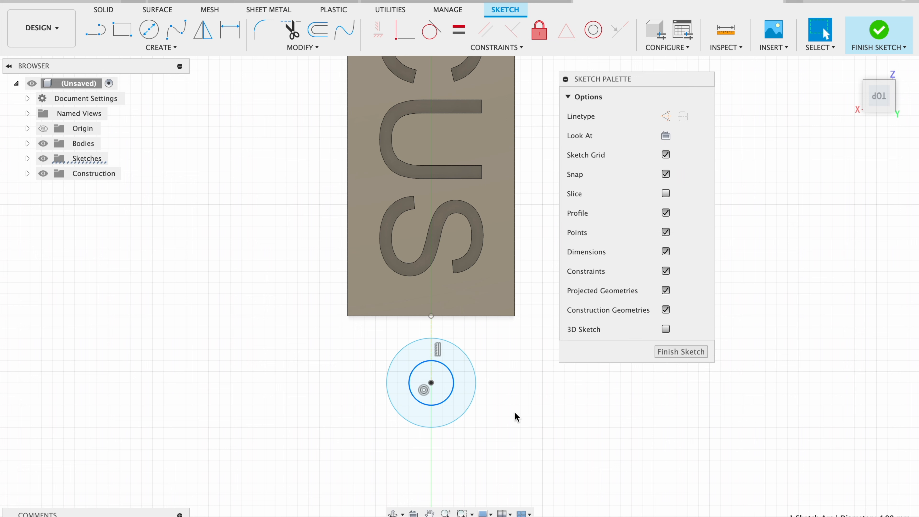
key("Escape")
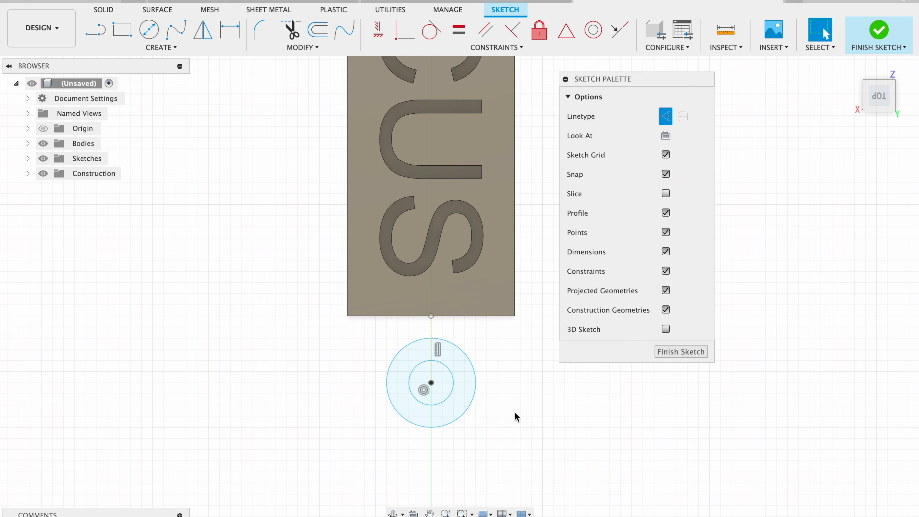
Offset the construction centre line by 2 mm to one side with the Offset tool
left_click(448, 373)
key("l")
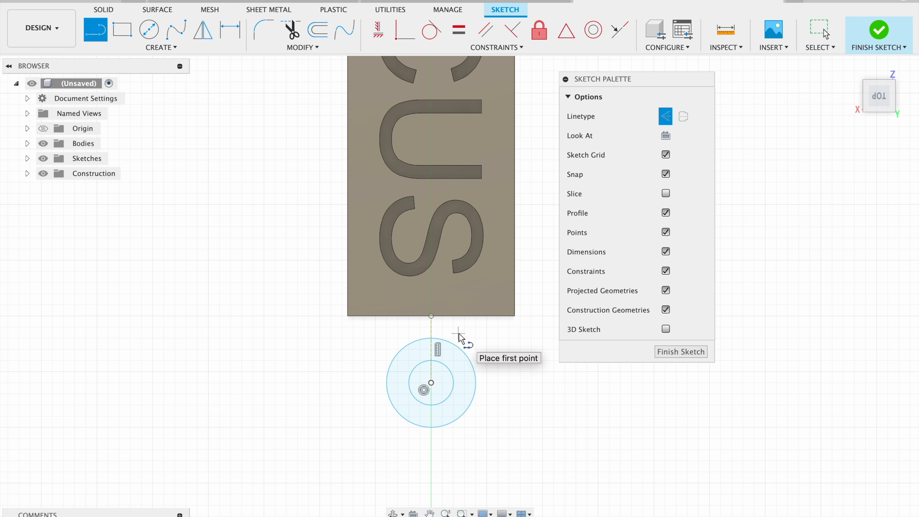
key("o")
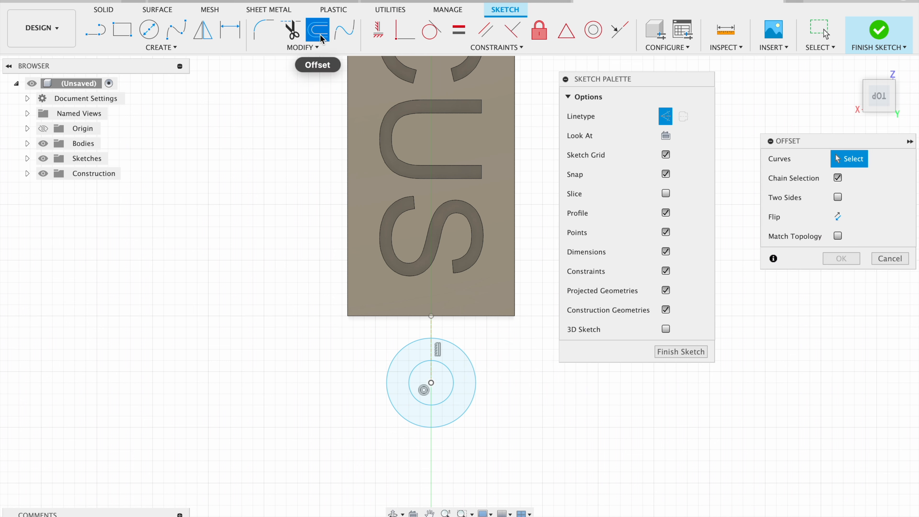
left_click(431, 330)
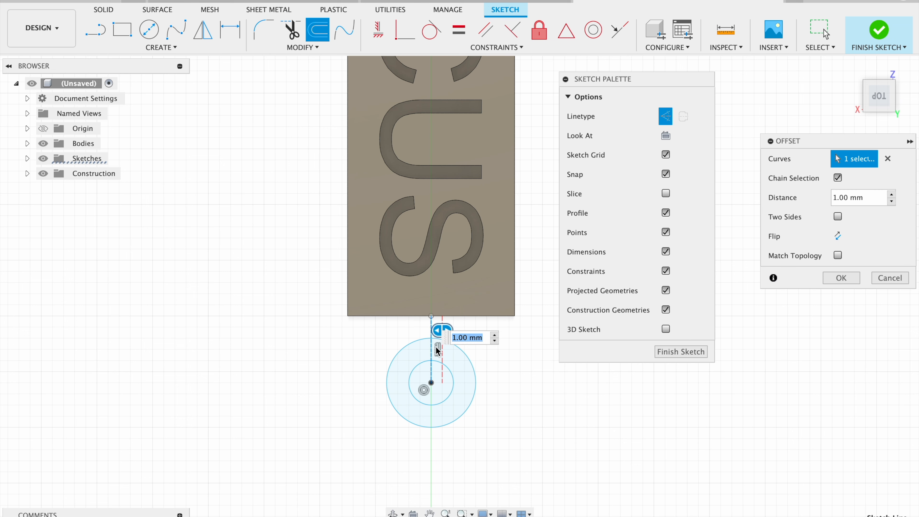
scroll(436, 347, "up", 1)
scroll(436, 347, "right", 1)
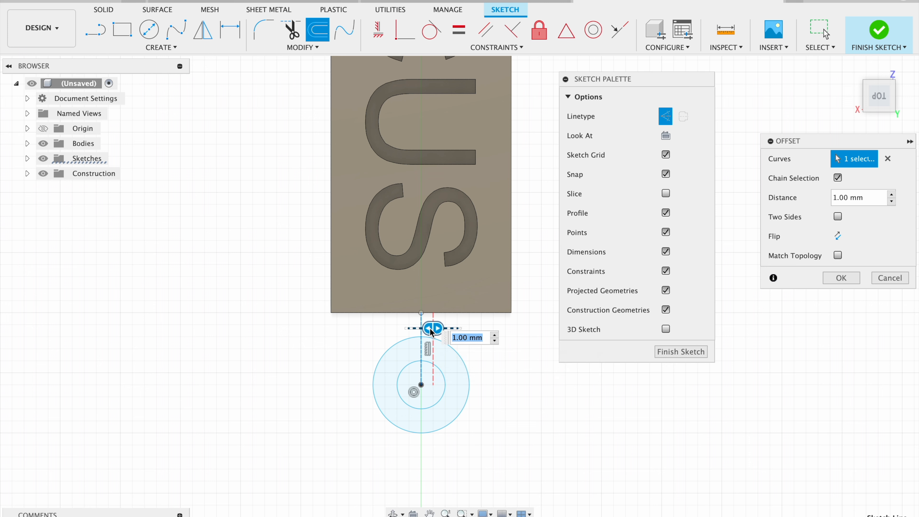
type("2")
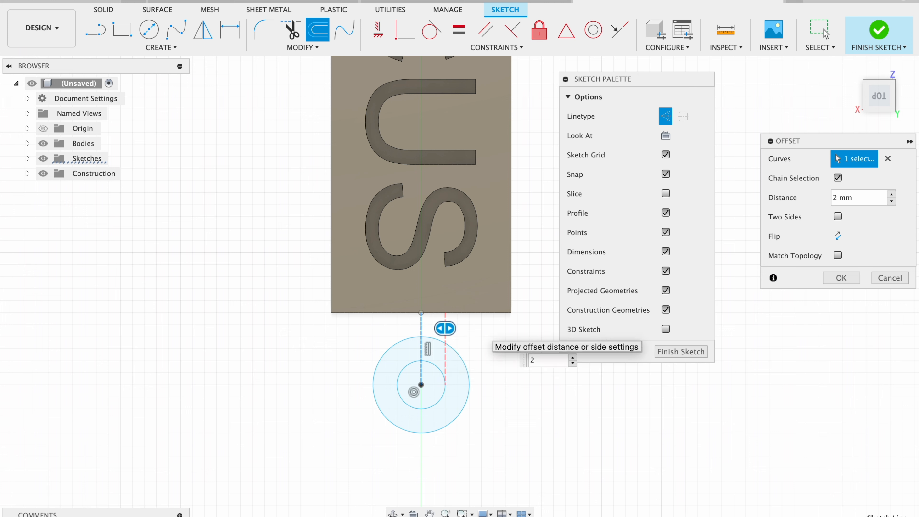
key("Return")
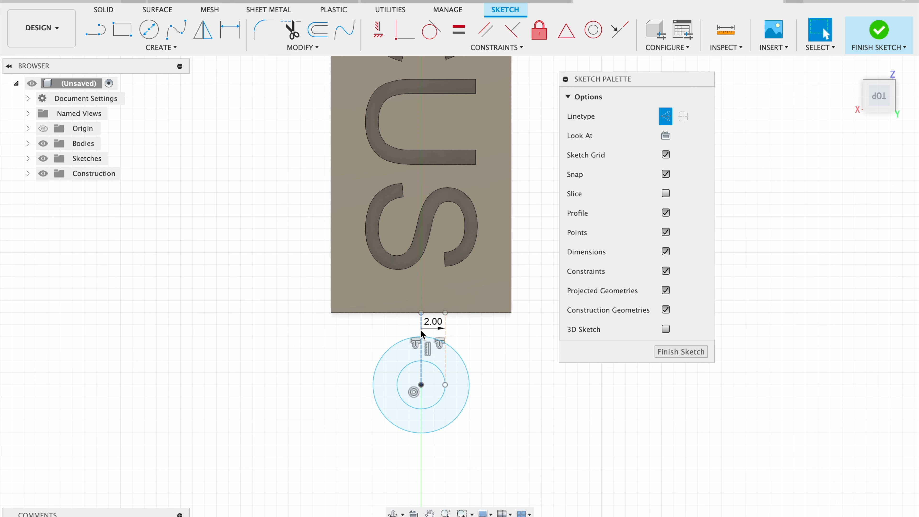
Offset the construction centre line by -2 mm to the opposite side
key("o")
left_click(421, 321)
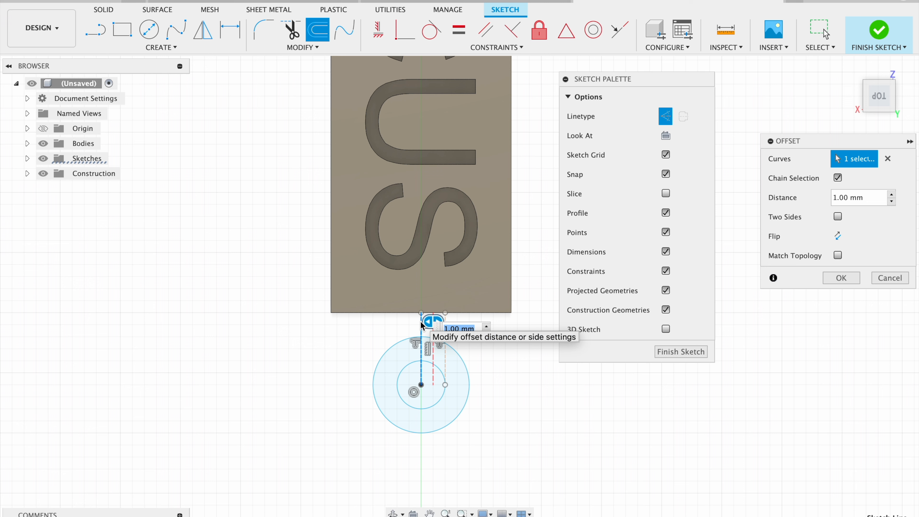
type("-2")
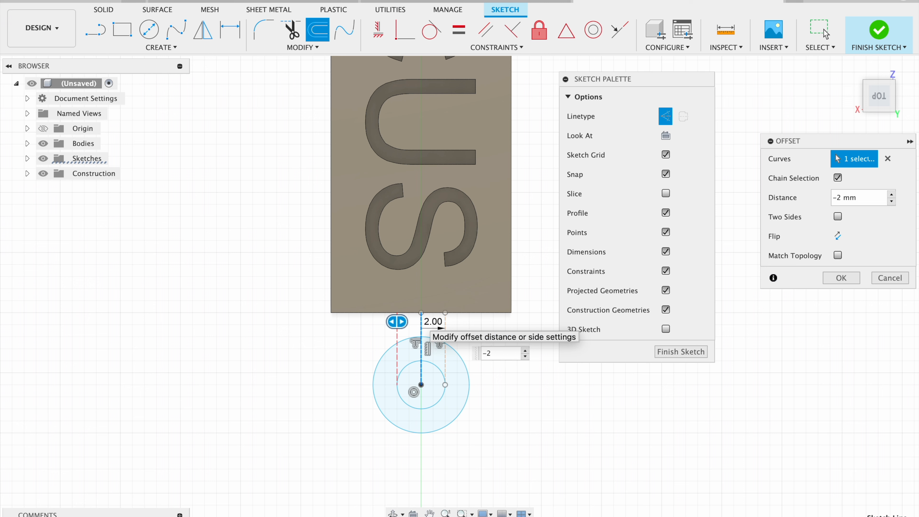
key("Return")
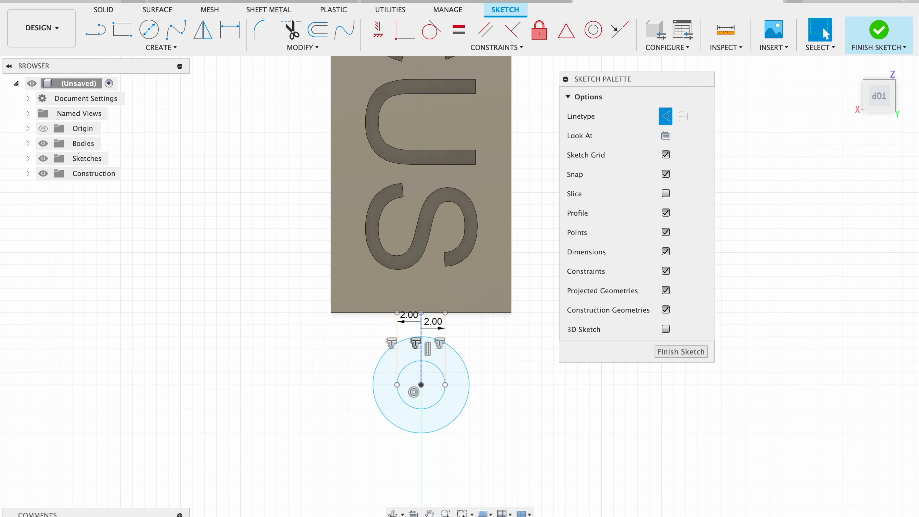
Convert the two offset lines on either side of the centre line to regular sketch lines
left_click(446, 334)
left_click(667, 120)
left_click(396, 330)
left_click(666, 119)
mouse_move(882, 95)
left_mouse_down()
mouse_move(861, 72)
mouse_move(857, 80)
mouse_move(876, 90)
left_mouse_up()
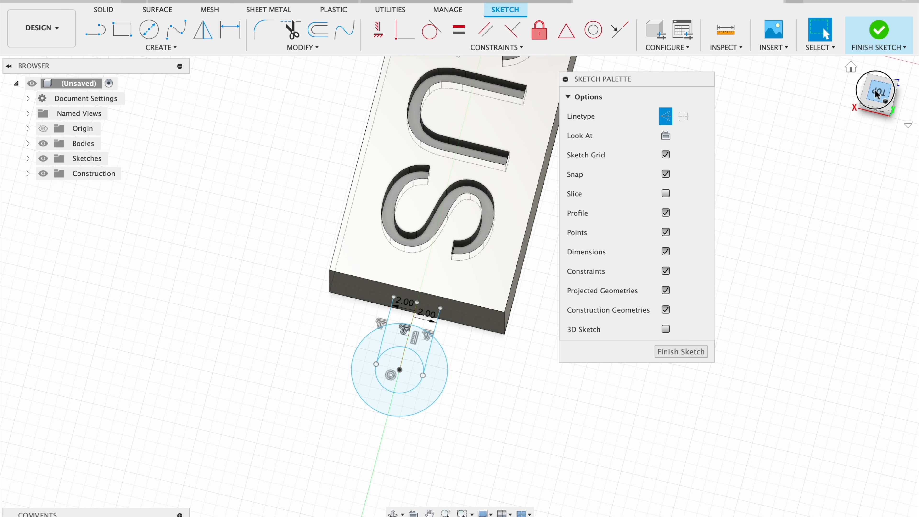
Draw a construction line connecting the two offset lines' ends at the block's end face
key("l")
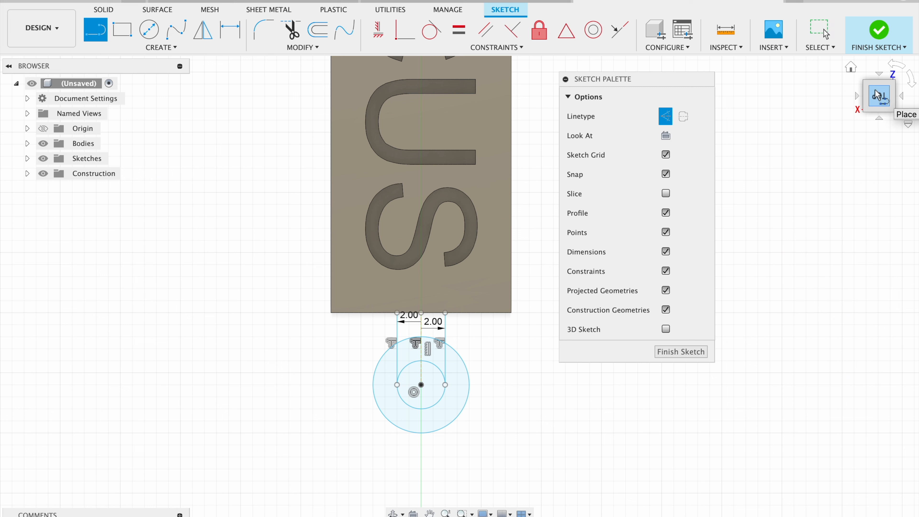
left_click(398, 313)
left_click(446, 314)
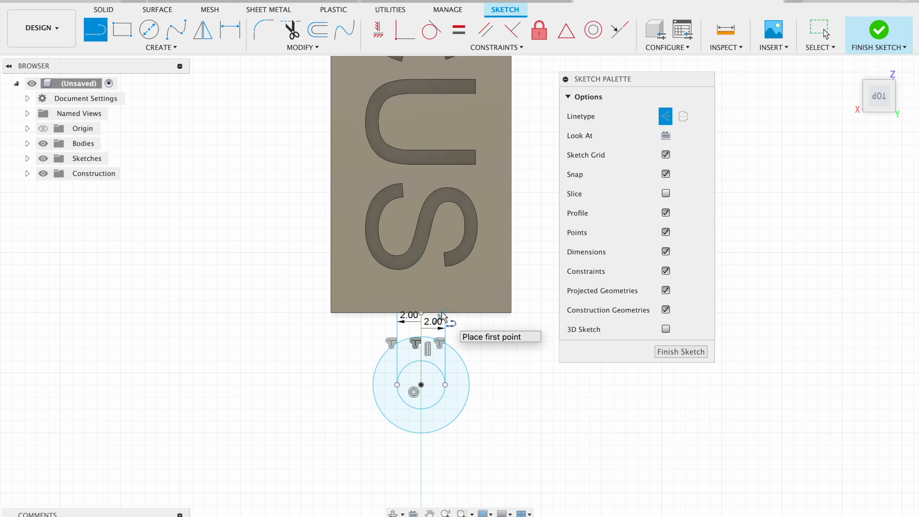
key("Escape")
key("l")
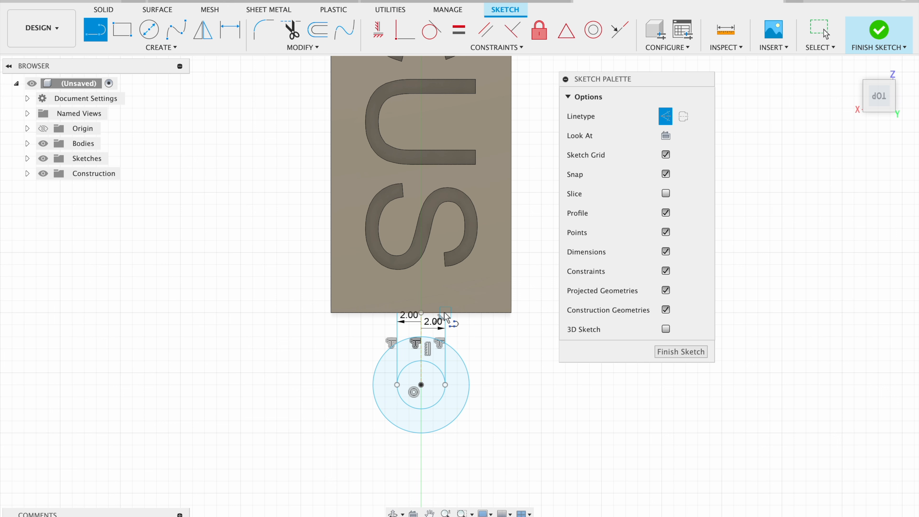
left_click(445, 314)
Convert the short line joining the offset lines at the block's end face to a regular sketch line
left_click_drag(878, 95, 861, 63)
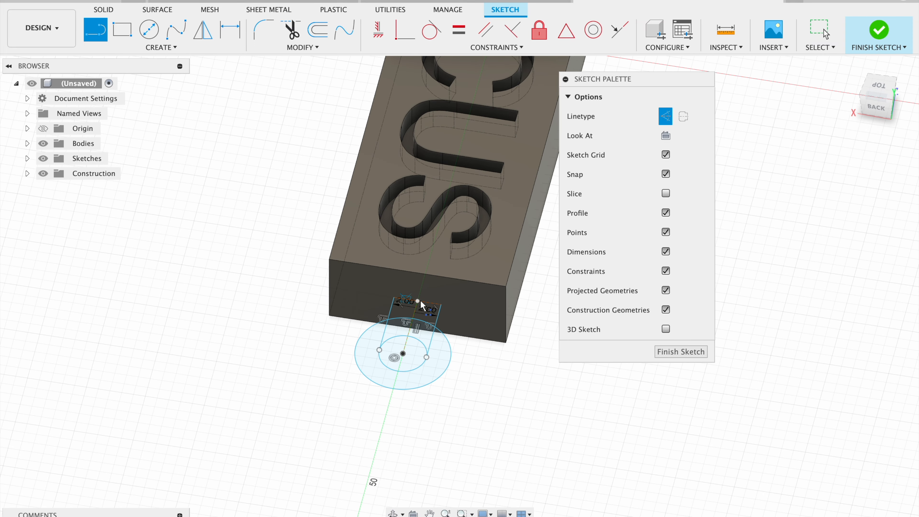
key("Escape")
left_click(436, 304)
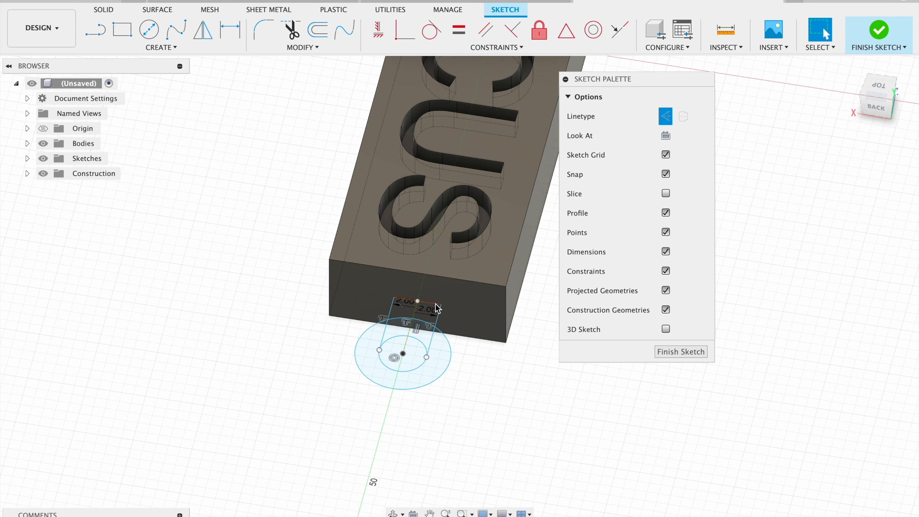
left_click(665, 116)
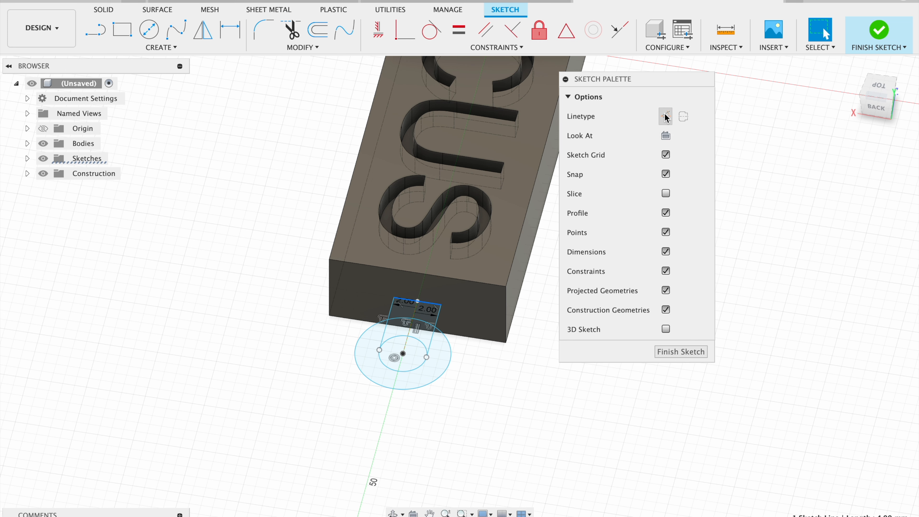
Set up a symmetric 3 mm extrusion of the keyring loop's ring and connecting tab profiles, leaving the inner circle open
left_click(883, 86)
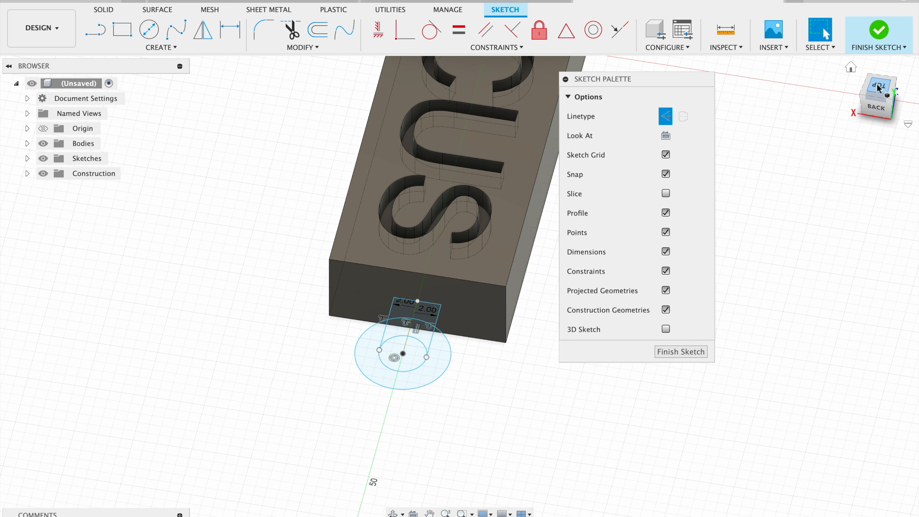
left_click_drag(878, 88, 828, 60)
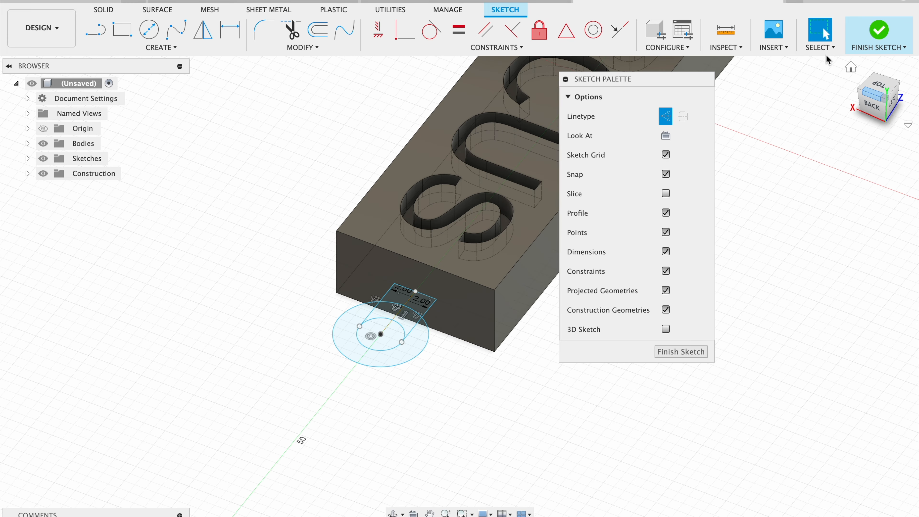
key("e")
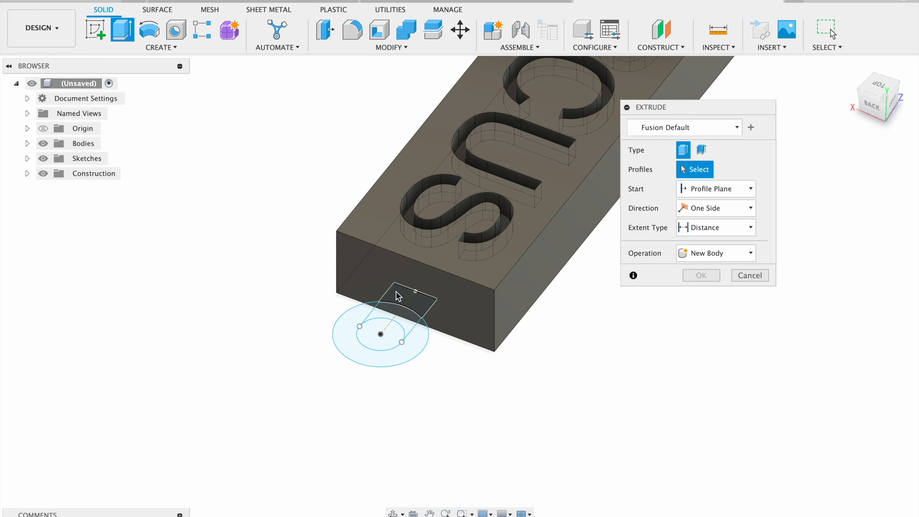
left_click(395, 300)
left_click(390, 315)
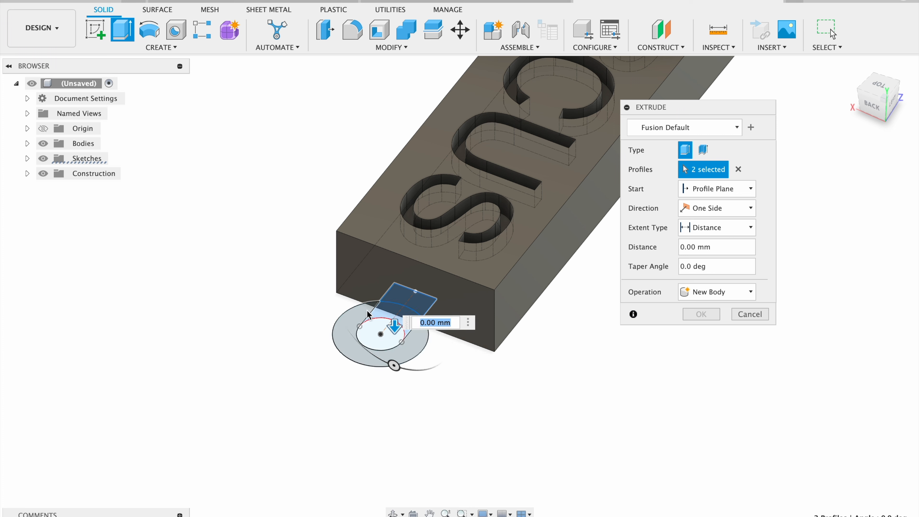
left_click(368, 312)
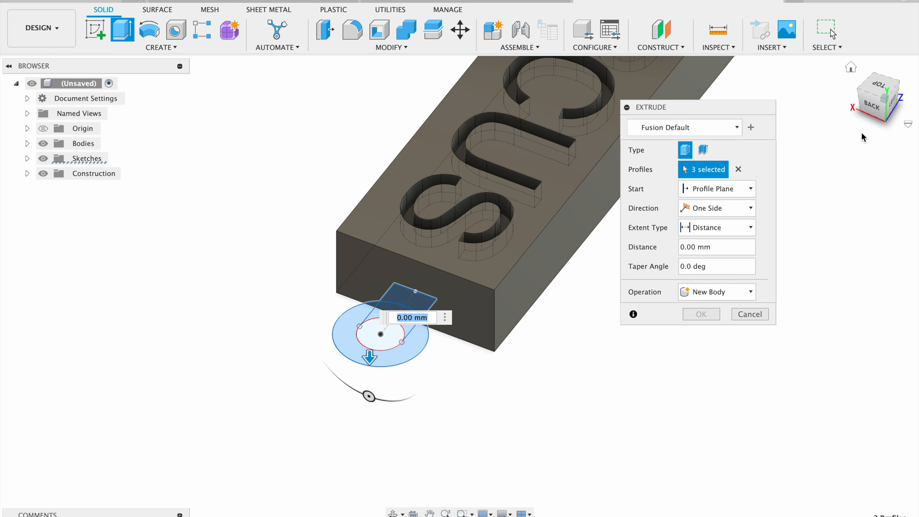
left_click(872, 105)
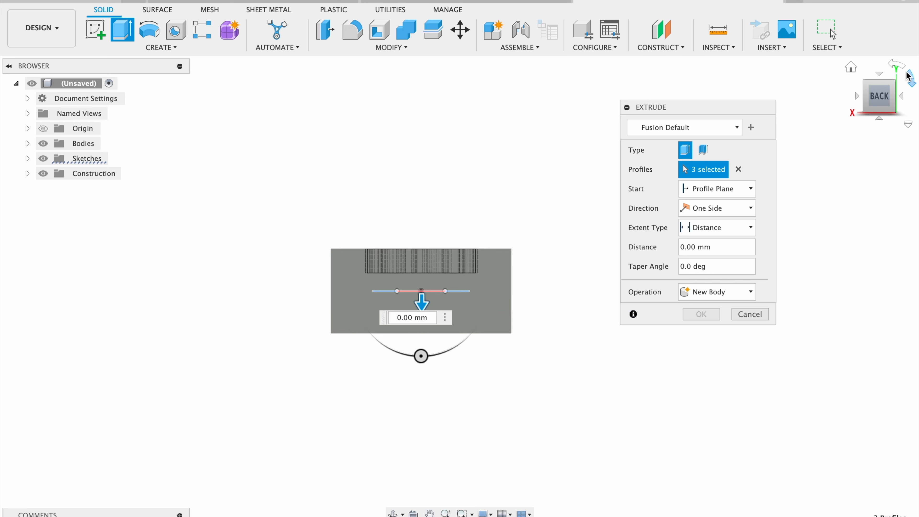
left_click_drag(883, 91, 829, 111)
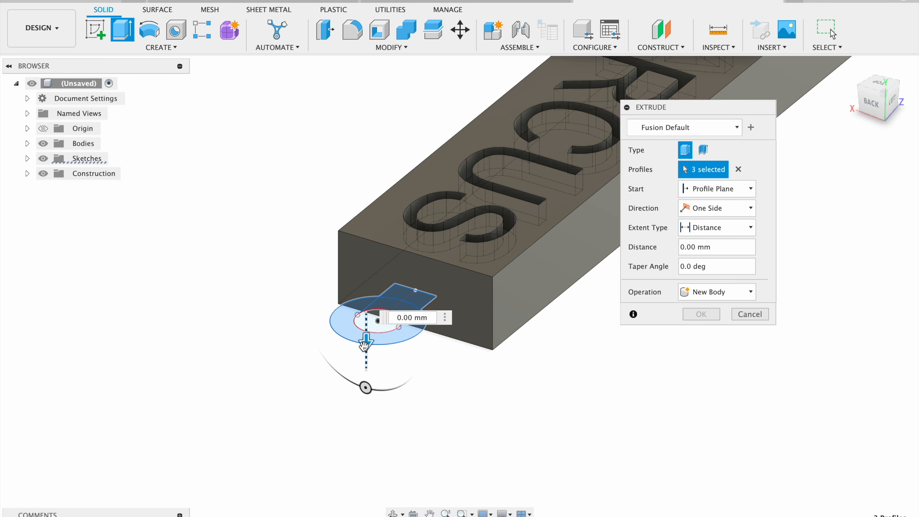
left_click_drag(364, 346, 366, 372)
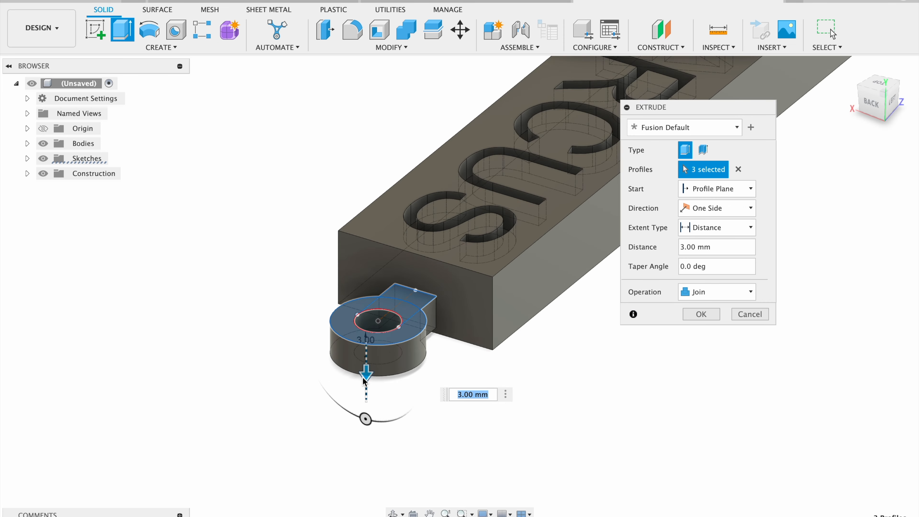
left_click(716, 208)
left_click(698, 251)
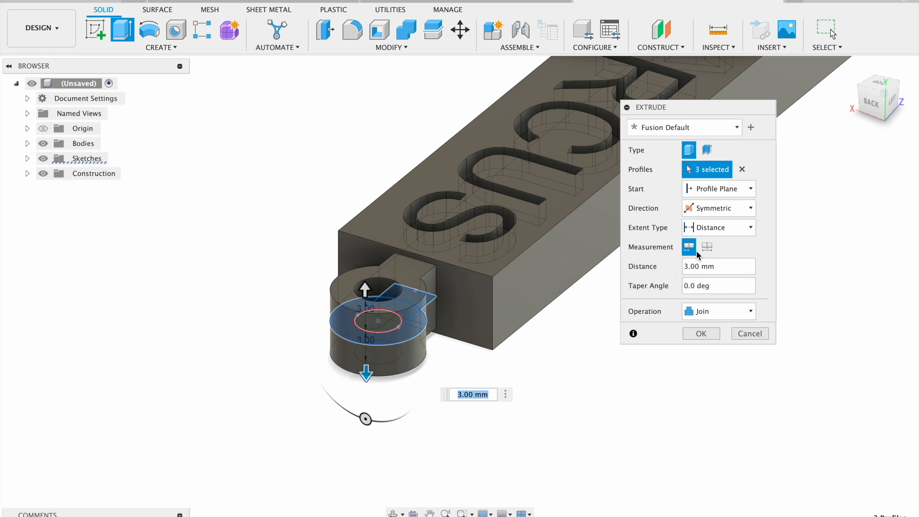
Set the keyring loop's symmetric extrusion distance to 1 mm per side and join it to the block
left_click(874, 105)
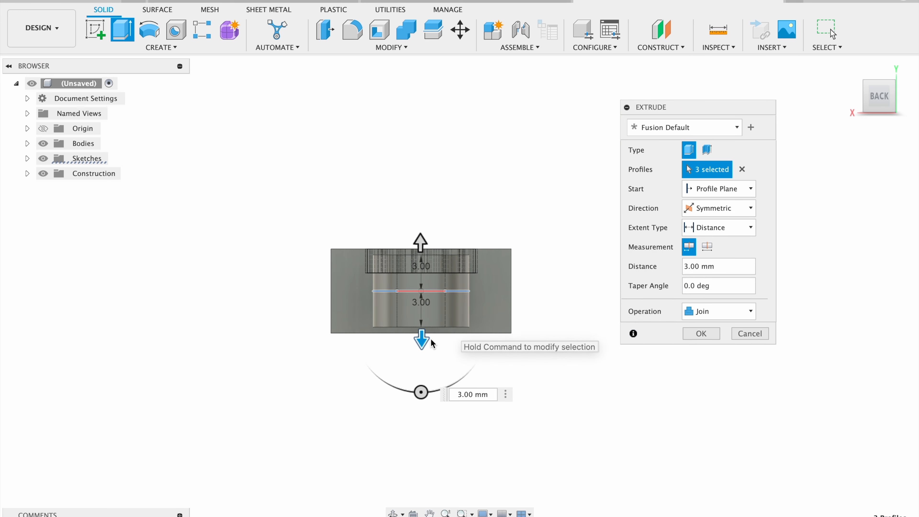
left_click_drag(421, 340, 422, 315)
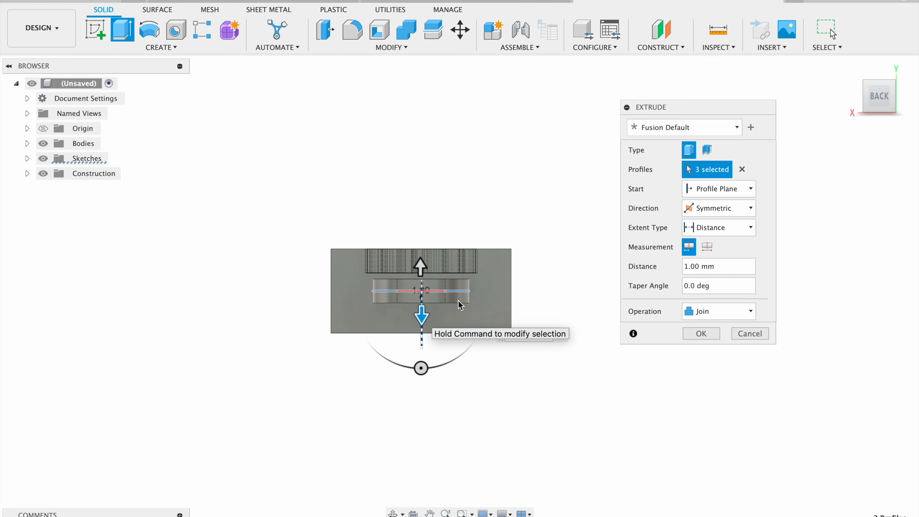
left_click(893, 84)
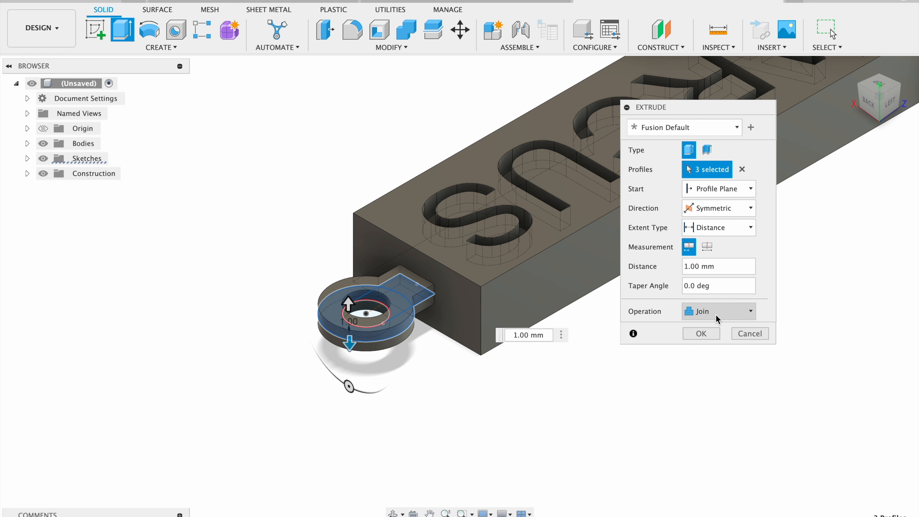
left_click(708, 333)
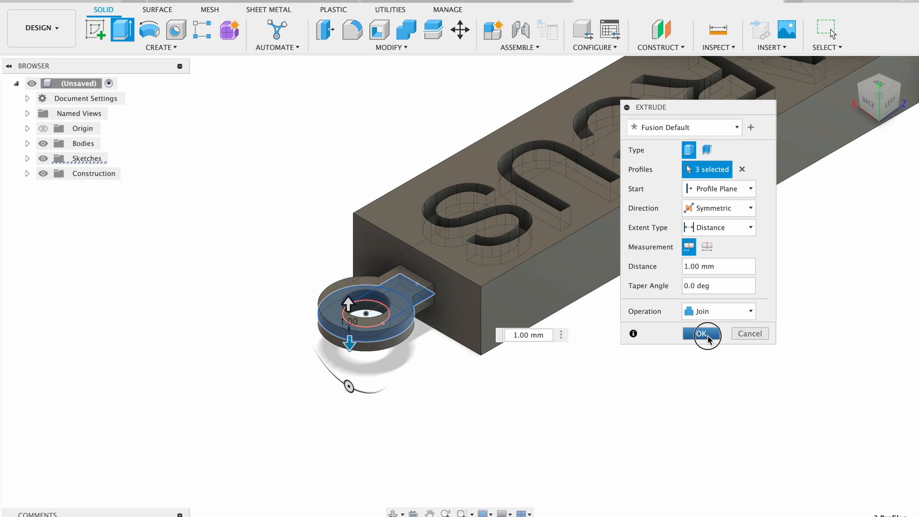
scroll(548, 447, "down", 4)
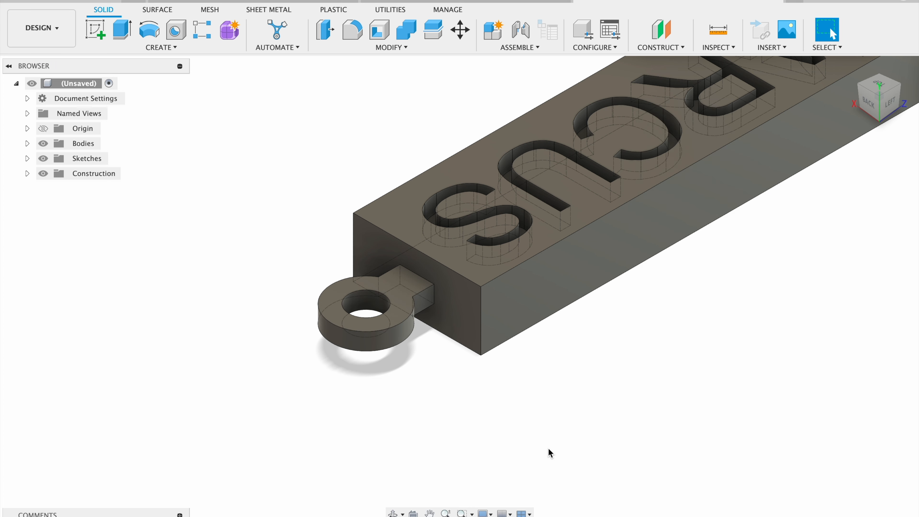
left_click(882, 97)
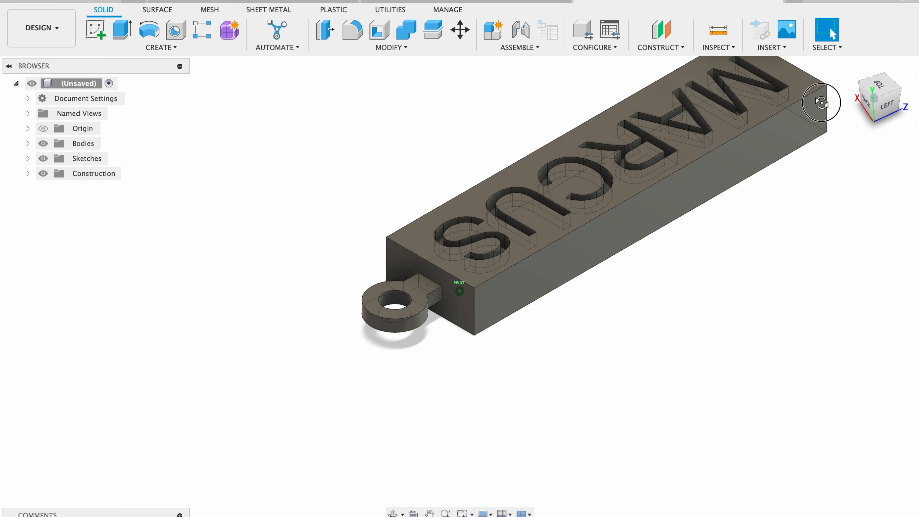
left_click(852, 71)
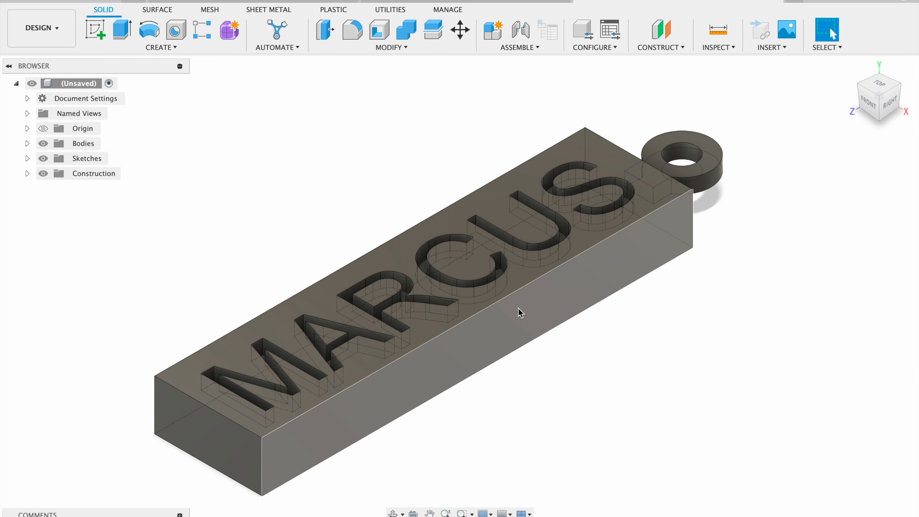
left_click(886, 109)
left_click(893, 87)
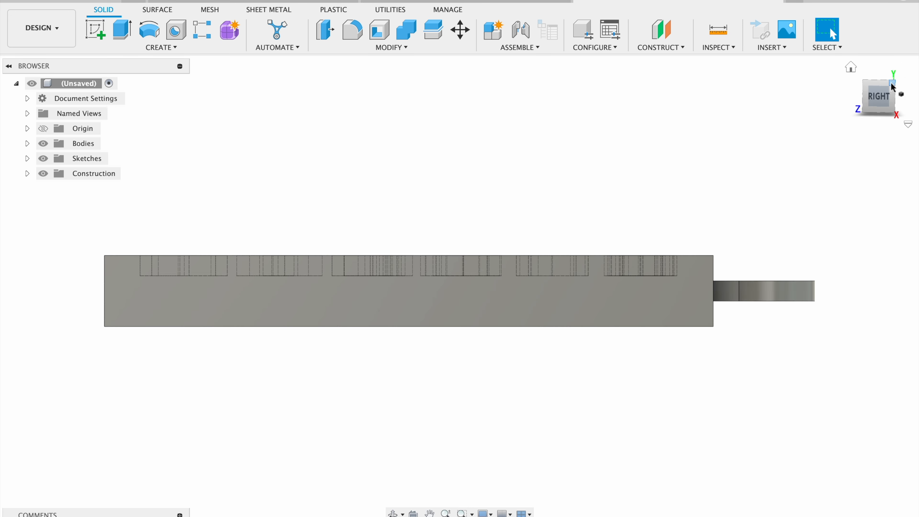